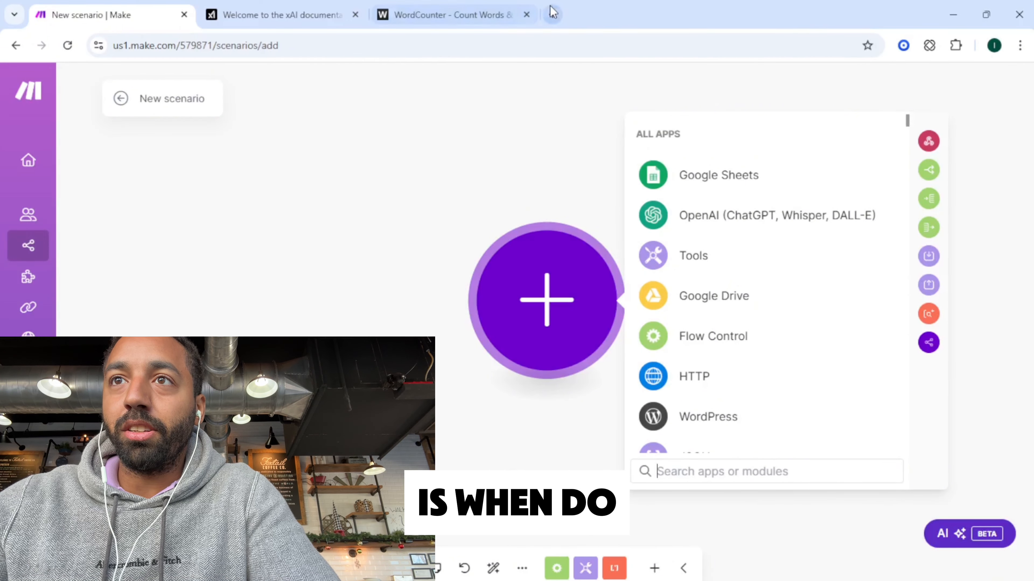
- Search Google in a new tab for "xai api" and refine the query to "xai api release date"
left_click(552, 14)
type("xai ")
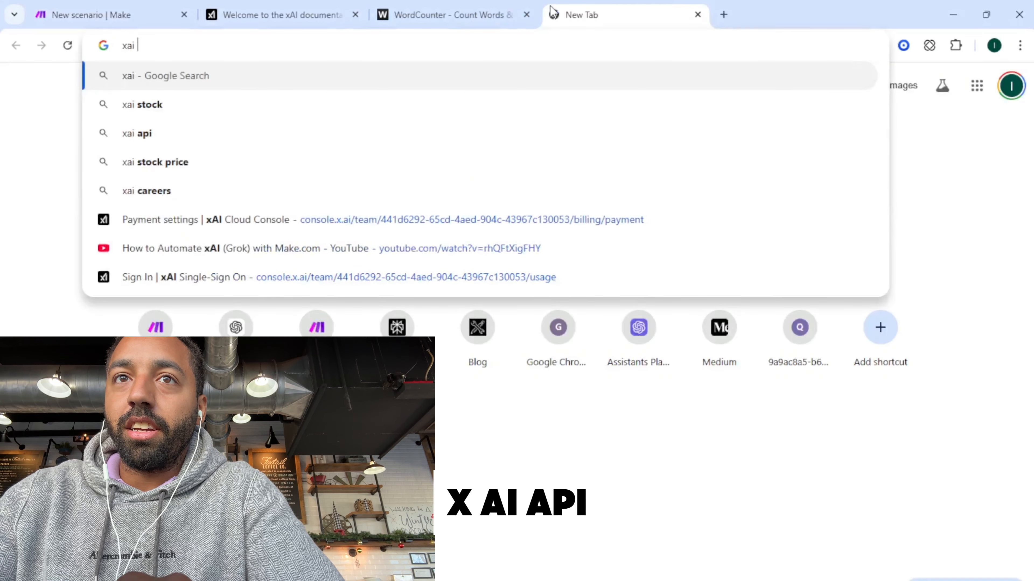
type("api")
key("Return")
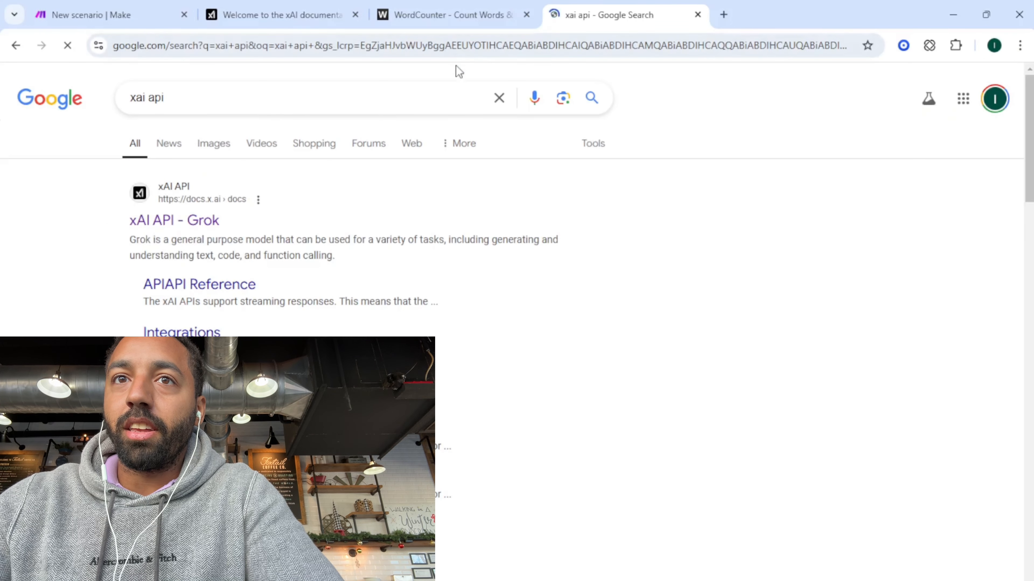
left_click(422, 88)
type("release ")
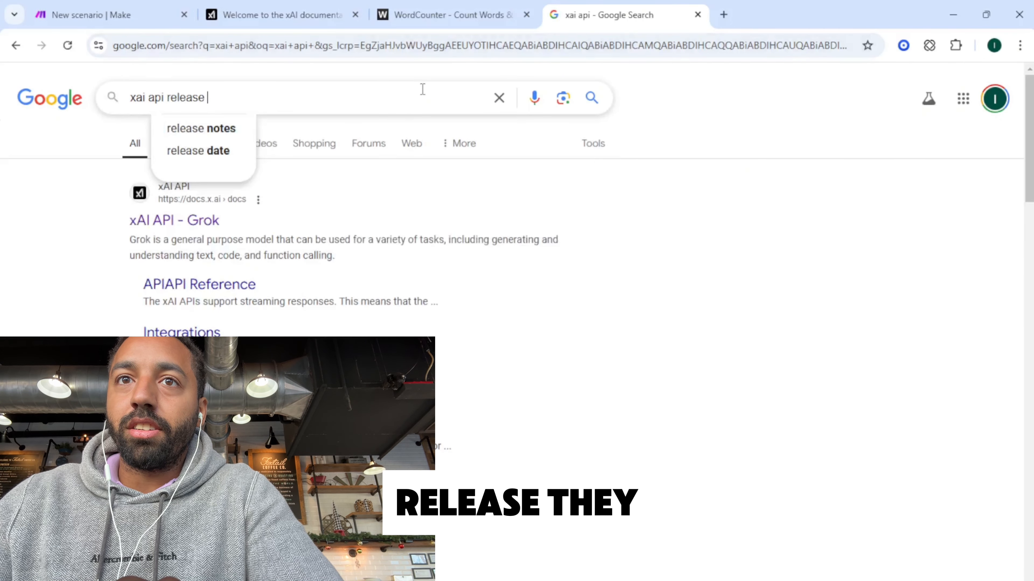
type("date")
key("Return")
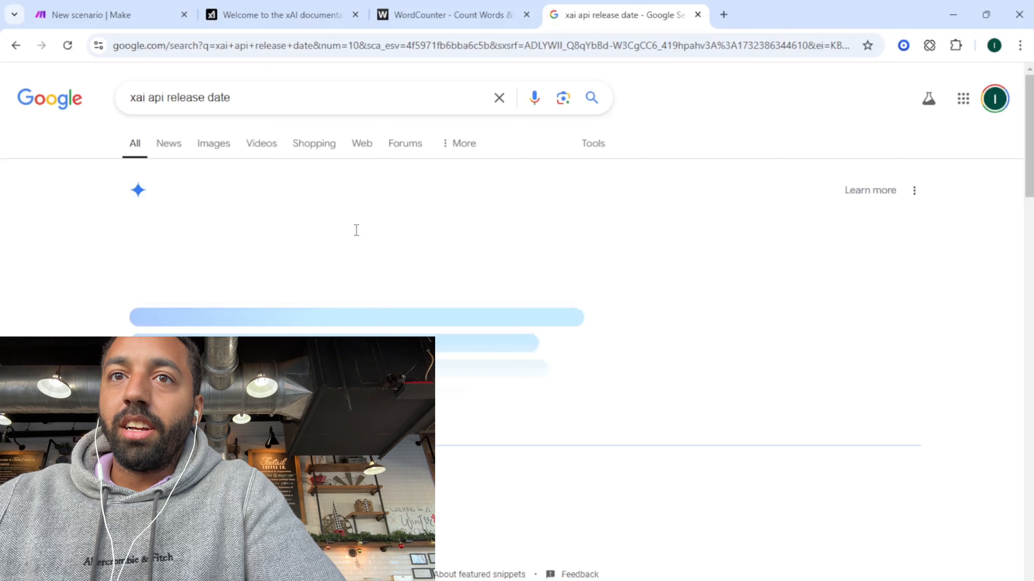
scroll(285, 224, "down", 1)
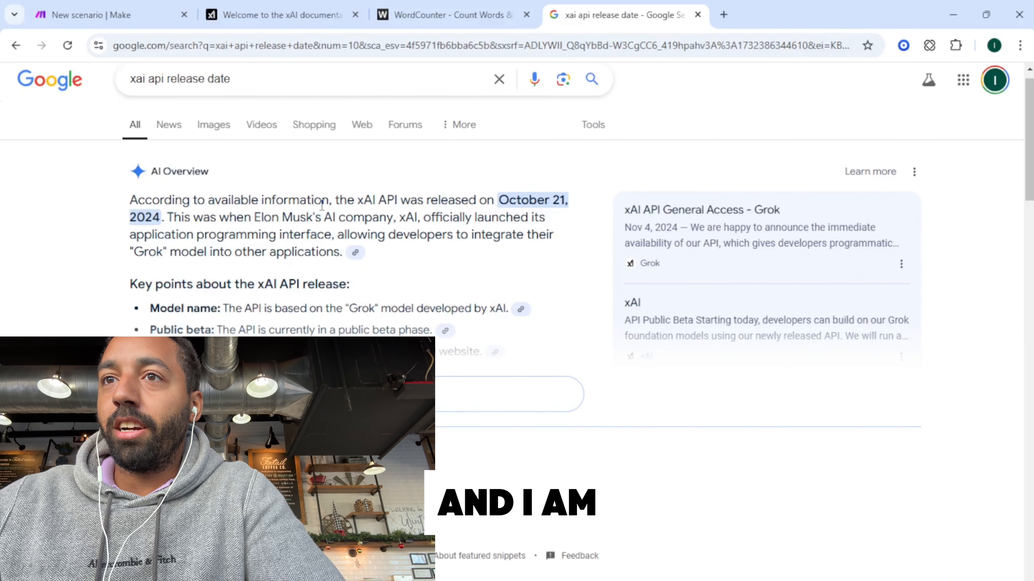
- Return to the new Make scenario and add the verified xAI app's Create a Completion module as its first module
left_click(127, 8)
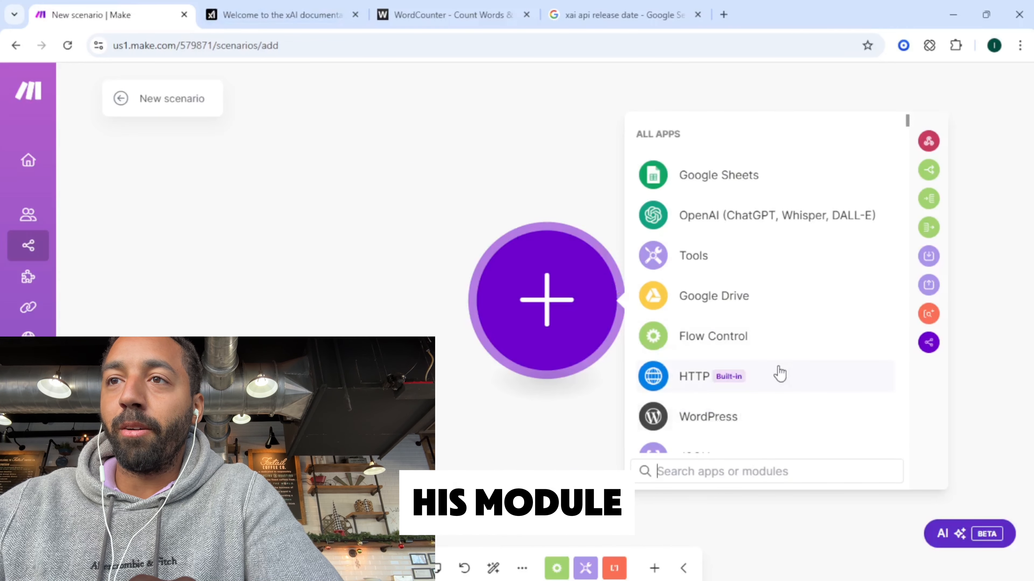
type("xai")
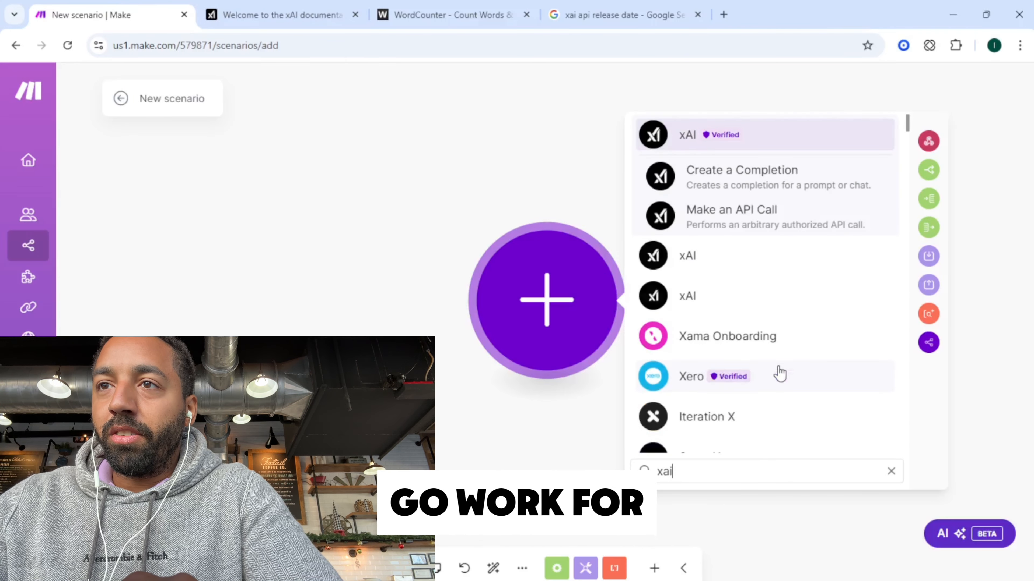
left_click(751, 138)
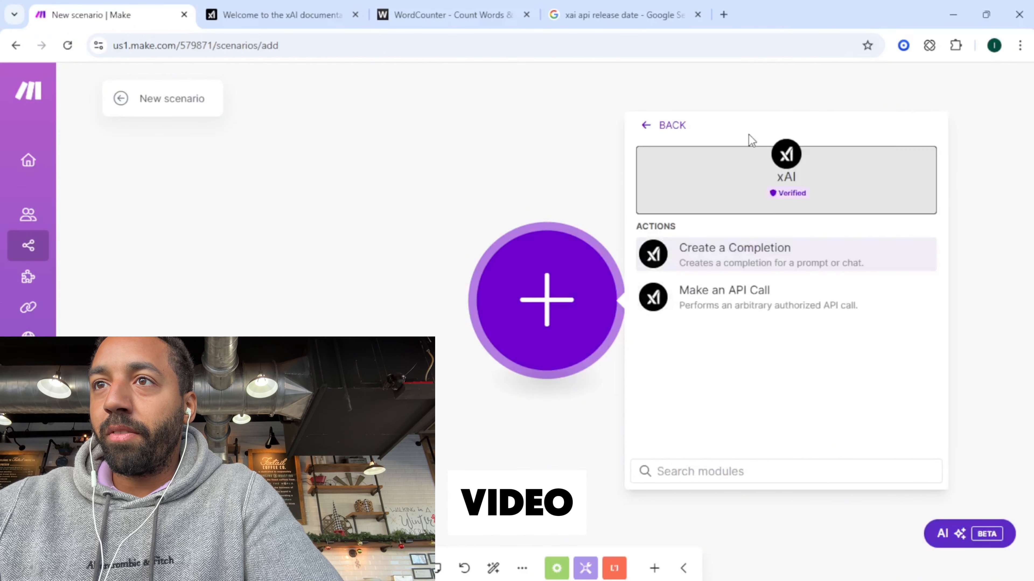
left_click(750, 255)
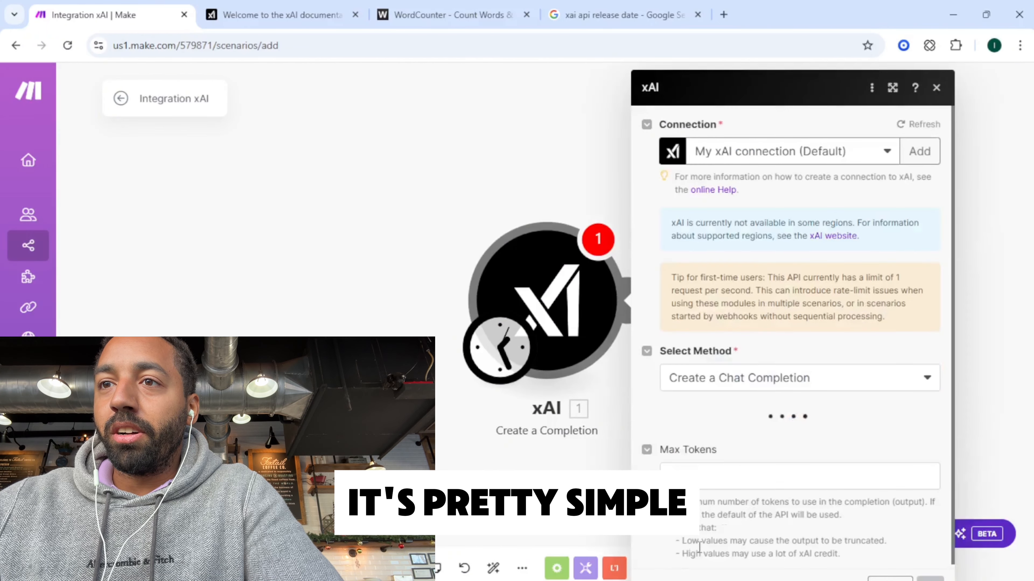
- Set the xAI module's model to grok-beta and its method to Create a Chat Completion
scroll(714, 526, "down", 1)
left_click(767, 419)
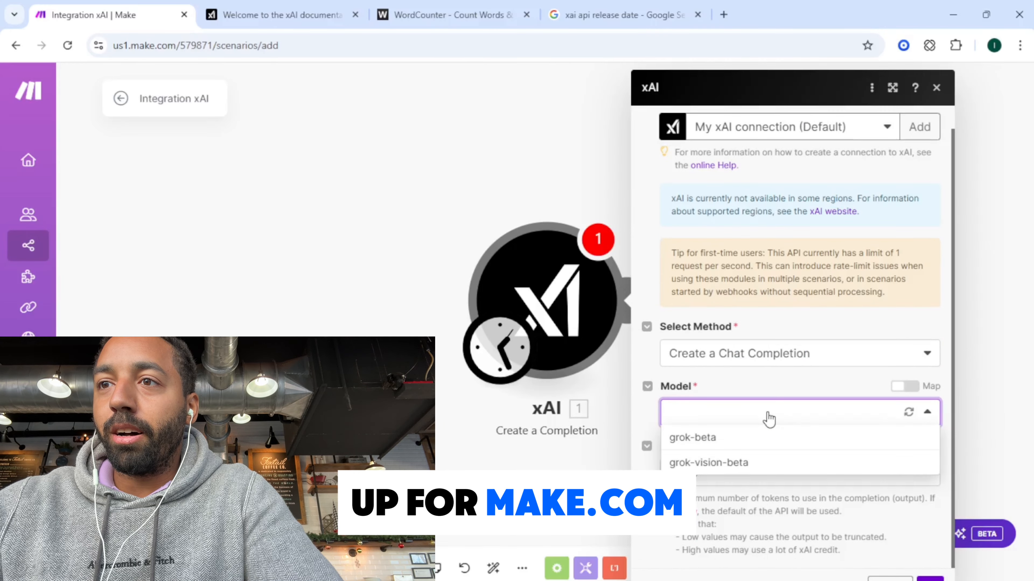
left_click(772, 439)
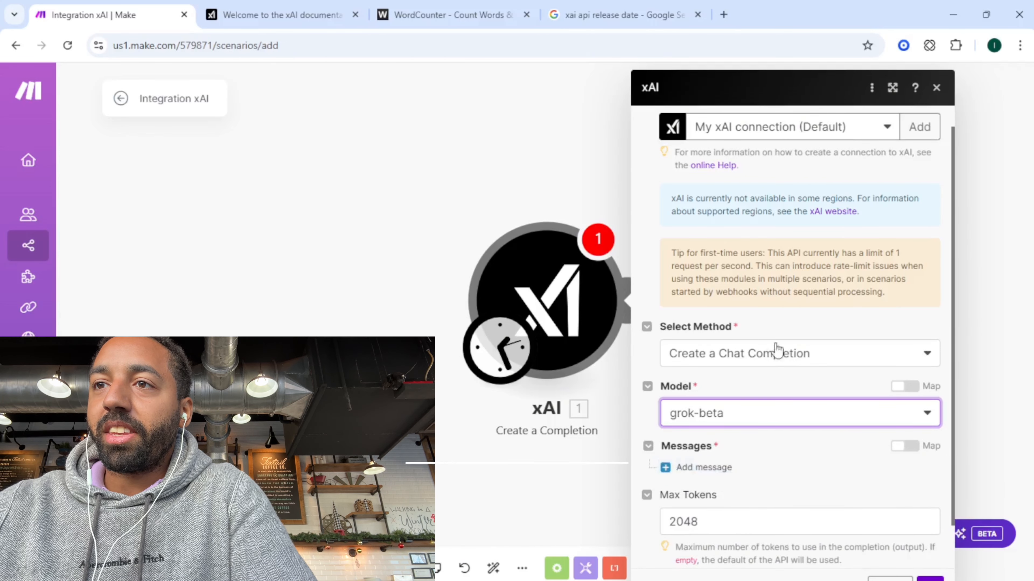
left_click(777, 357)
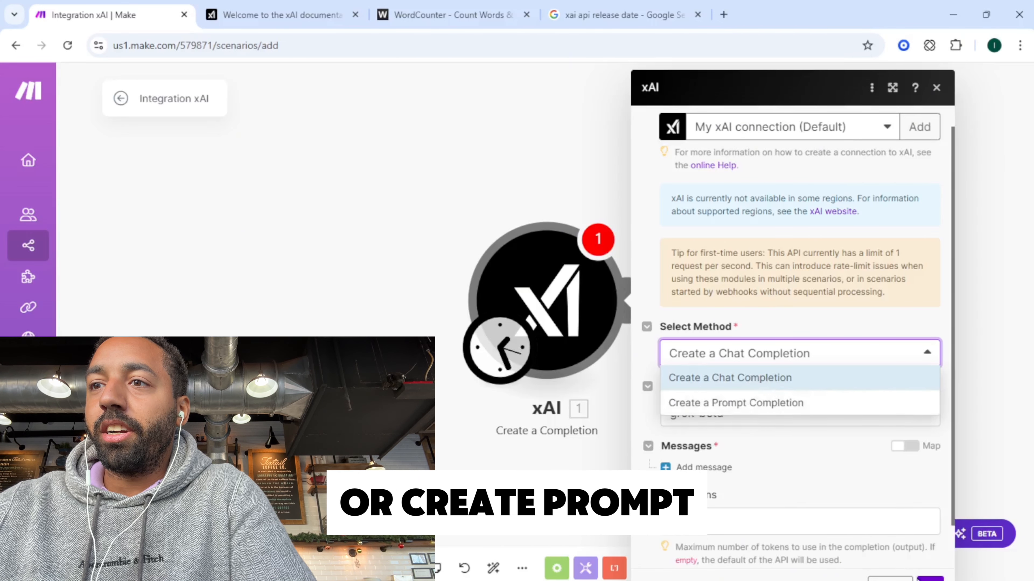
left_click(777, 378)
scroll(771, 434, "down", 1)
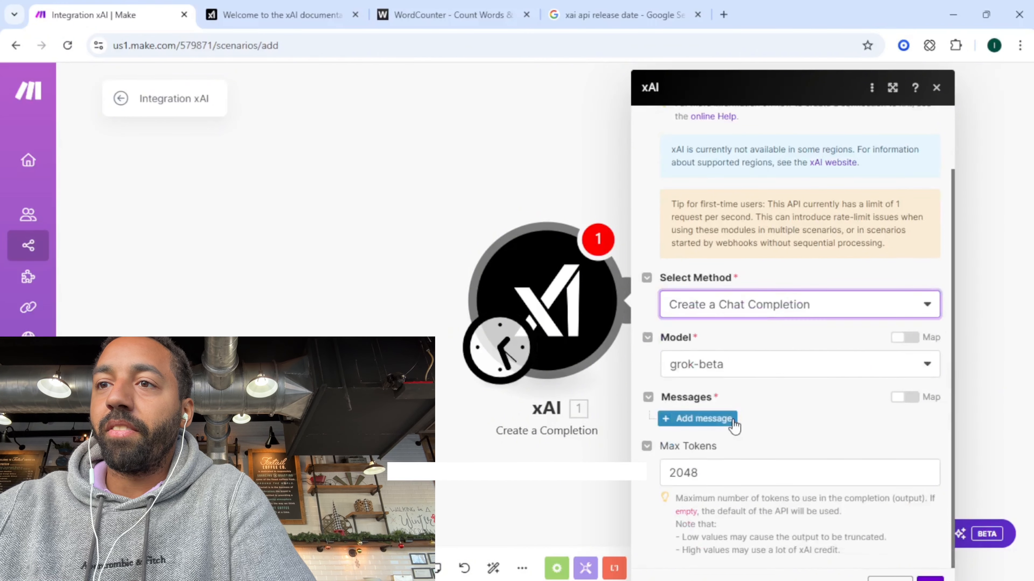
- Add a message to the chat completion and set its role to User
left_click(717, 418)
left_click(769, 463)
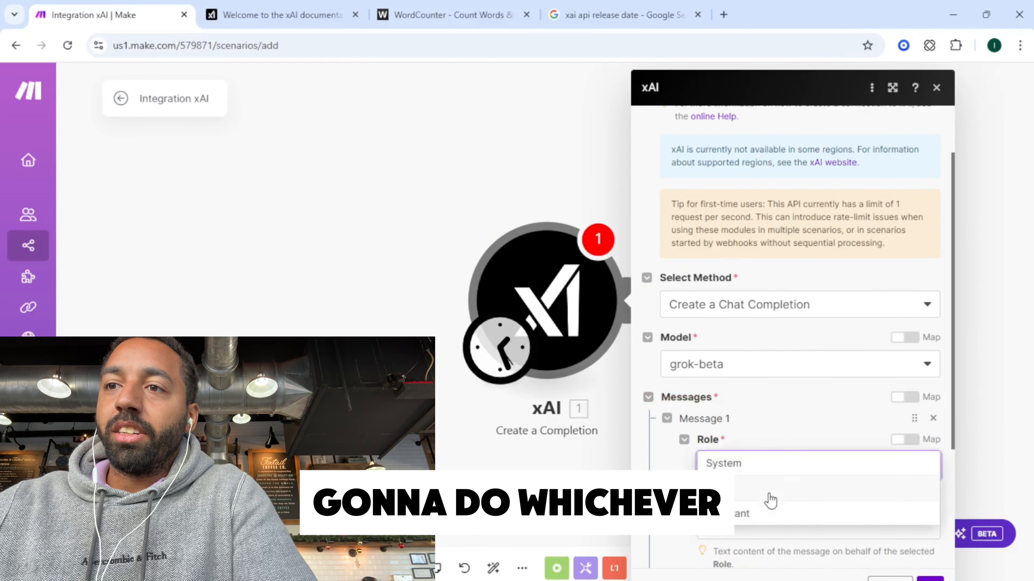
scroll(778, 423, "down", 2)
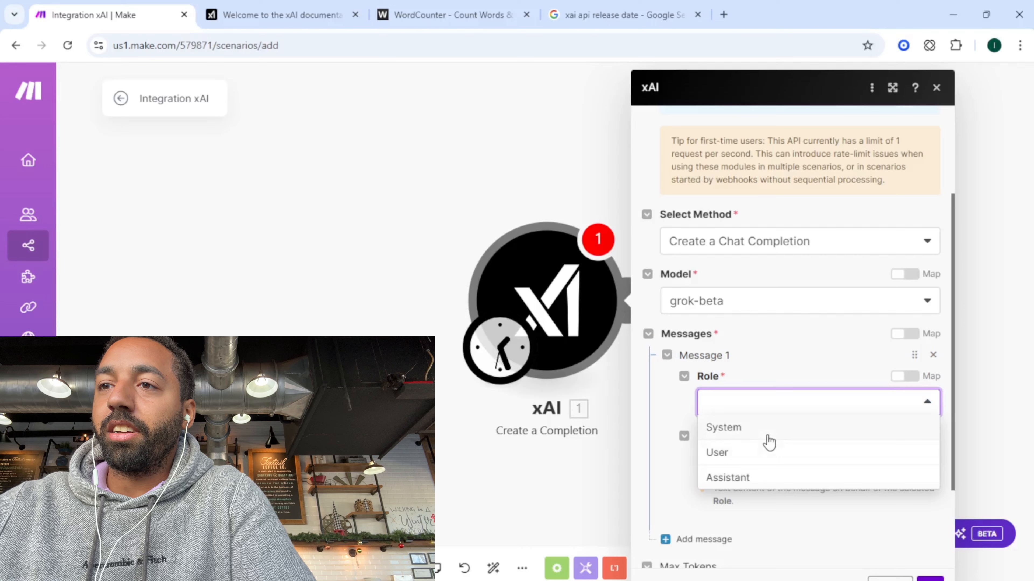
left_click(753, 463)
- Enter "Tell me a story about how clouds float." as the user message's text content
left_click(761, 456)
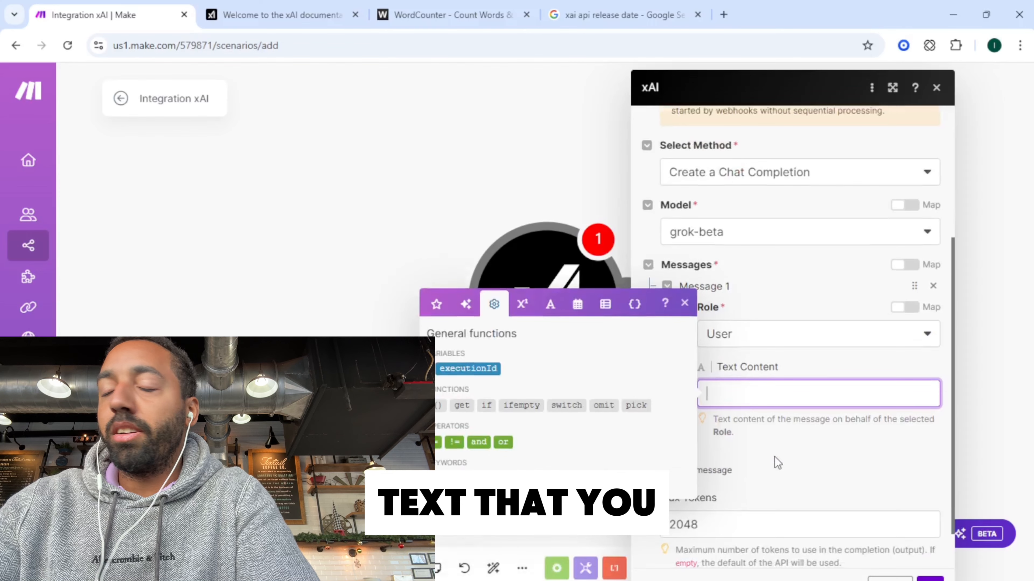
type("T")
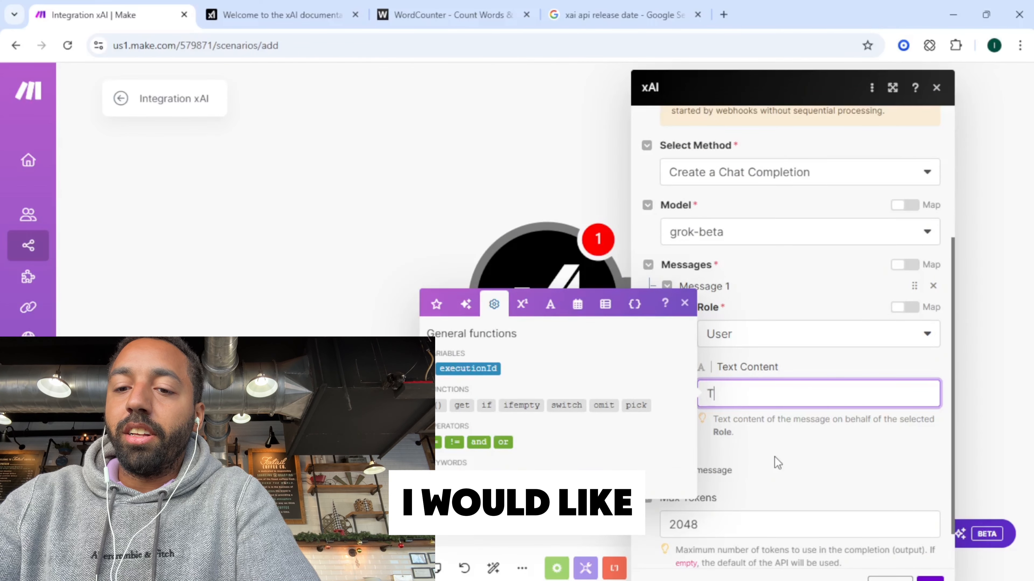
type("ell me a story abu")
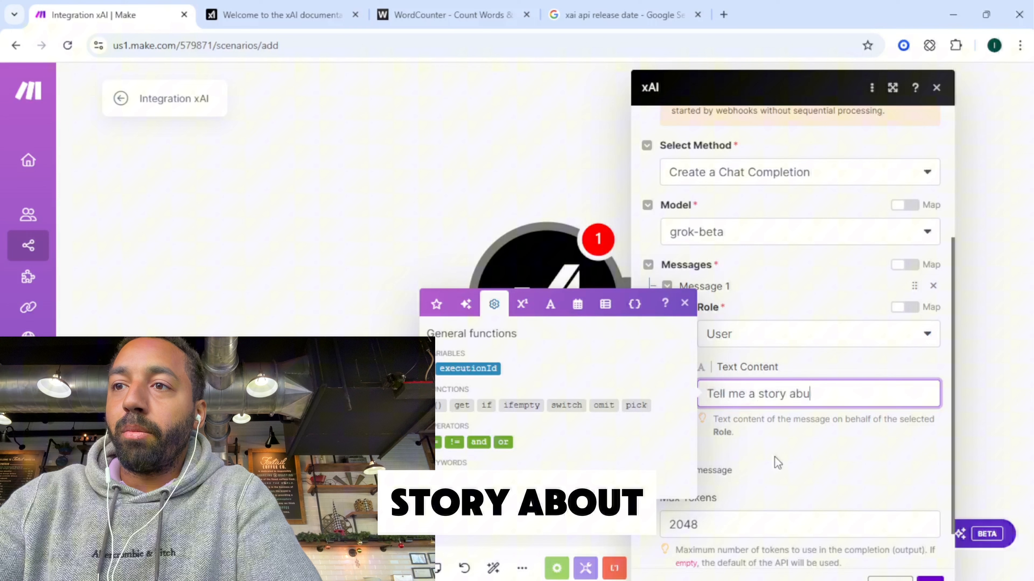
key("BackSpace")
type("p")
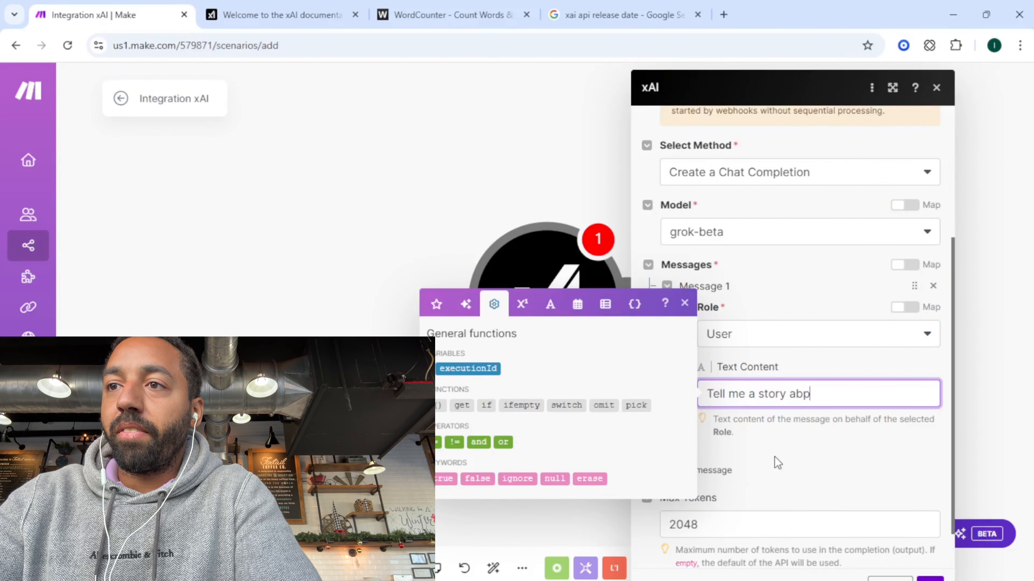
key("BackSpace")
type("out how clouds floa")
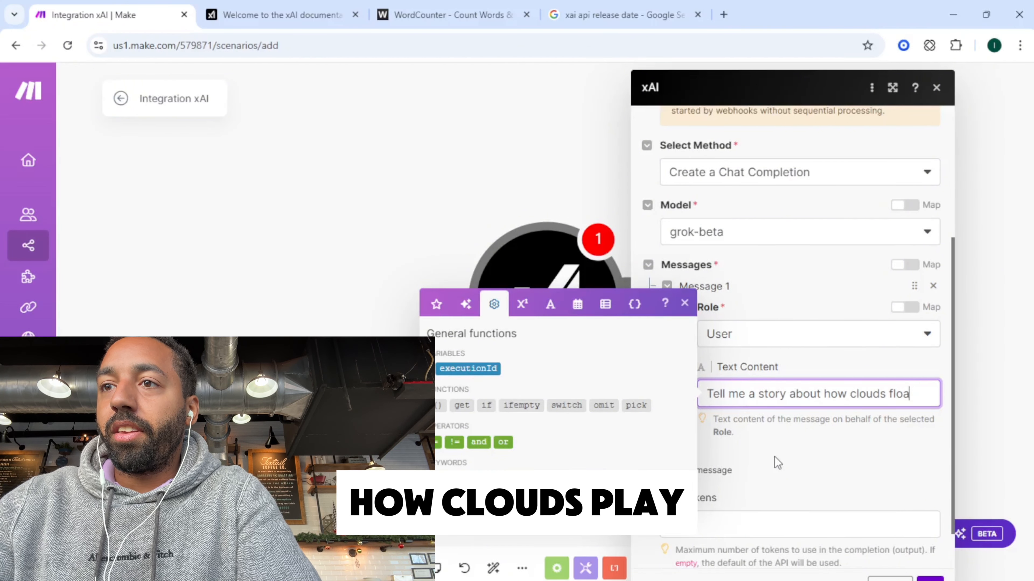
type("t.")
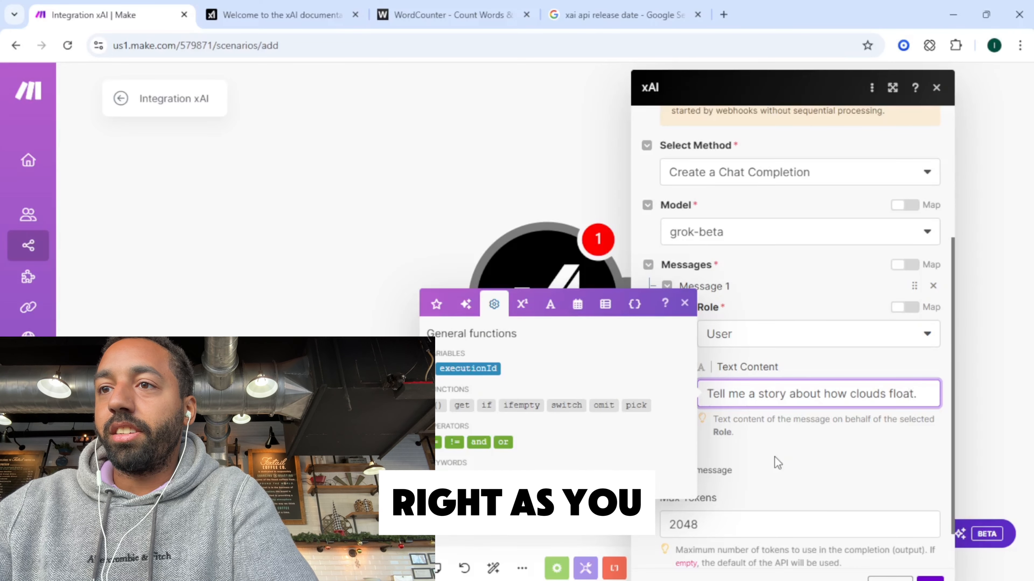
left_click(774, 456)
- Show the xAI module's advanced settings and review the options from Max Tokens to Other Input Parameters
scroll(807, 456, "down", 1)
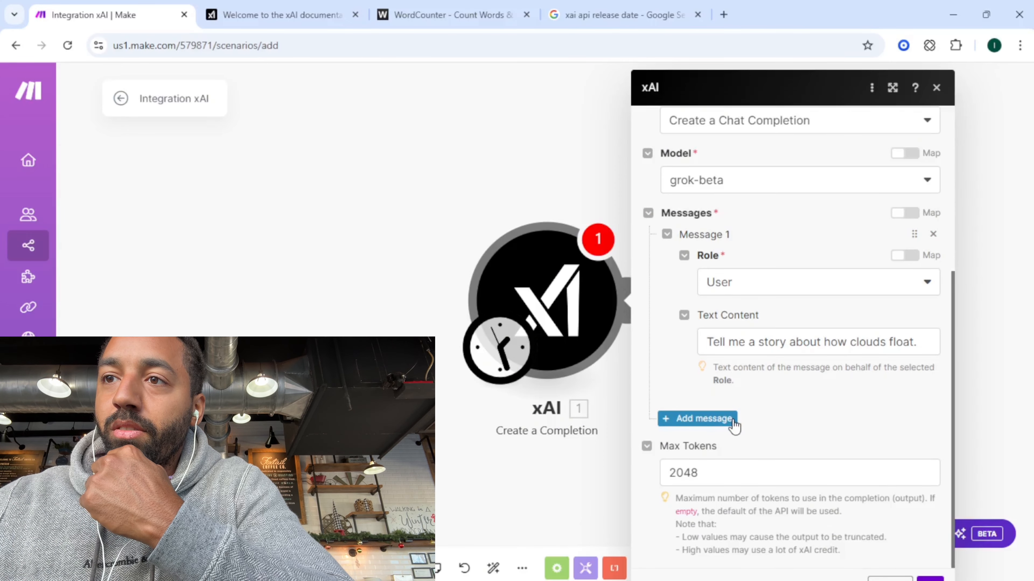
left_click(726, 473)
left_click(720, 525)
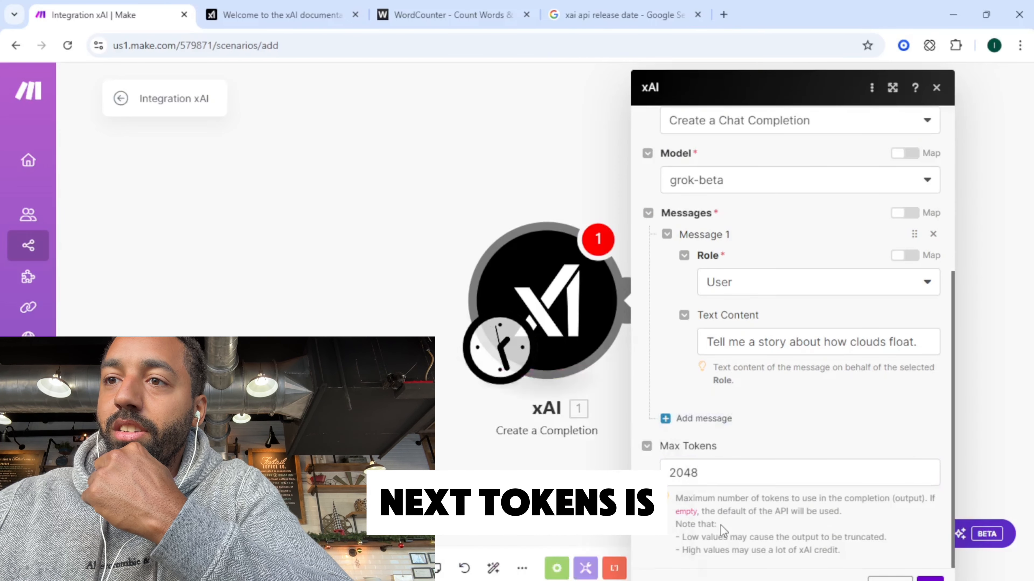
scroll(729, 501, "down", 3)
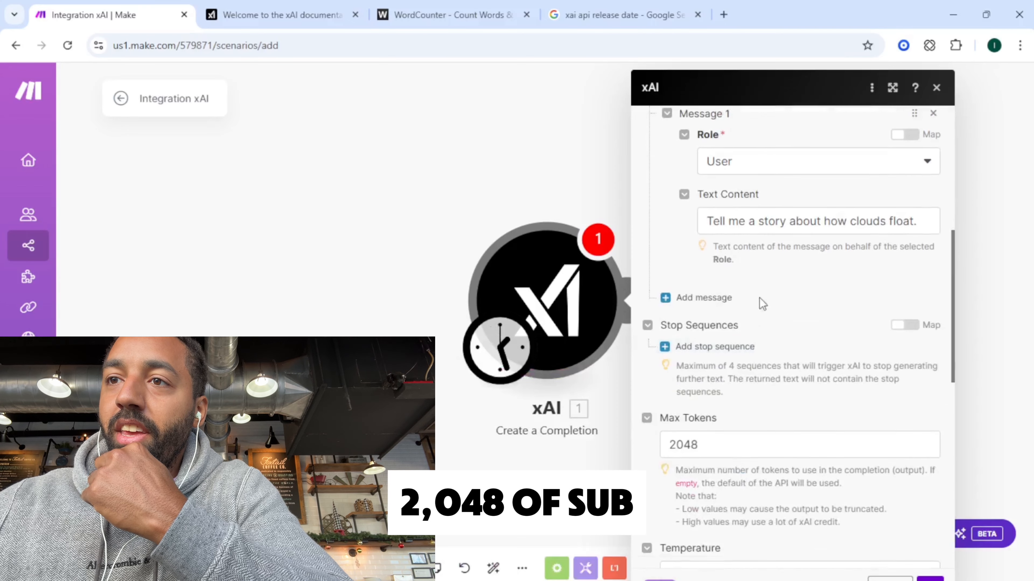
scroll(738, 423, "down", 10)
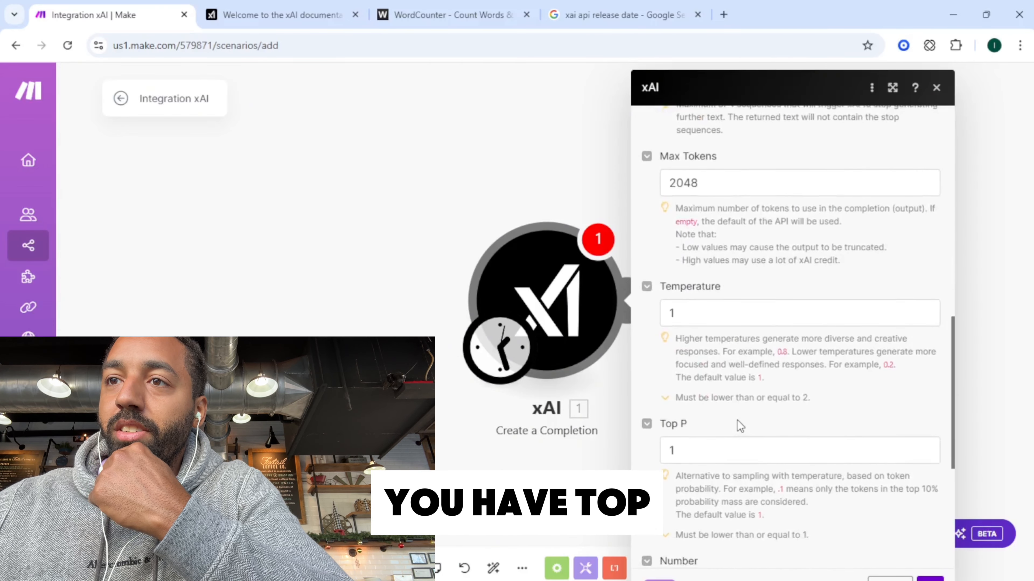
scroll(737, 420, "down", 4)
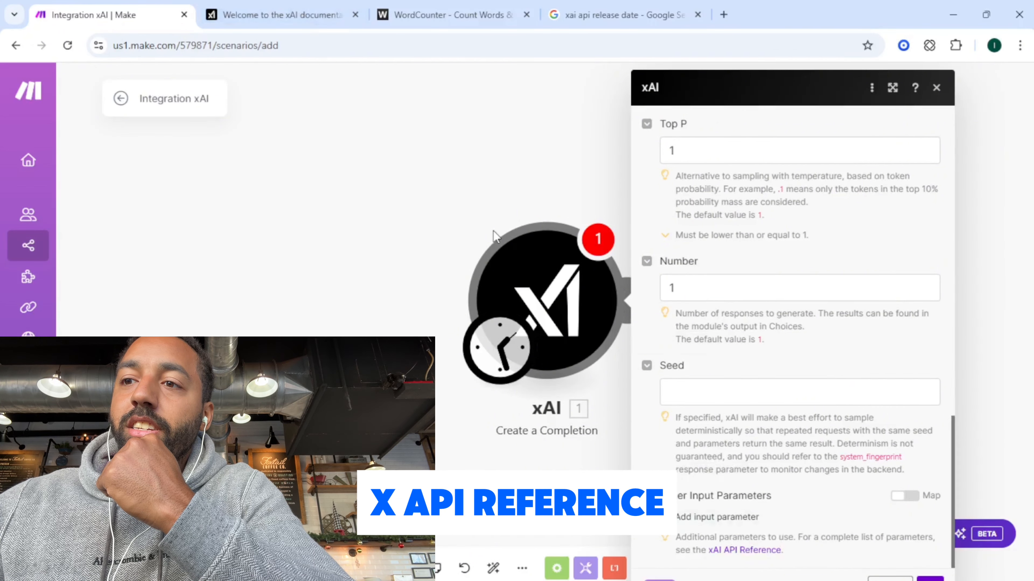
- Switch to the xAI API reference and examine its API key, chat completions, completions and embeddings endpoints
left_click(310, 19)
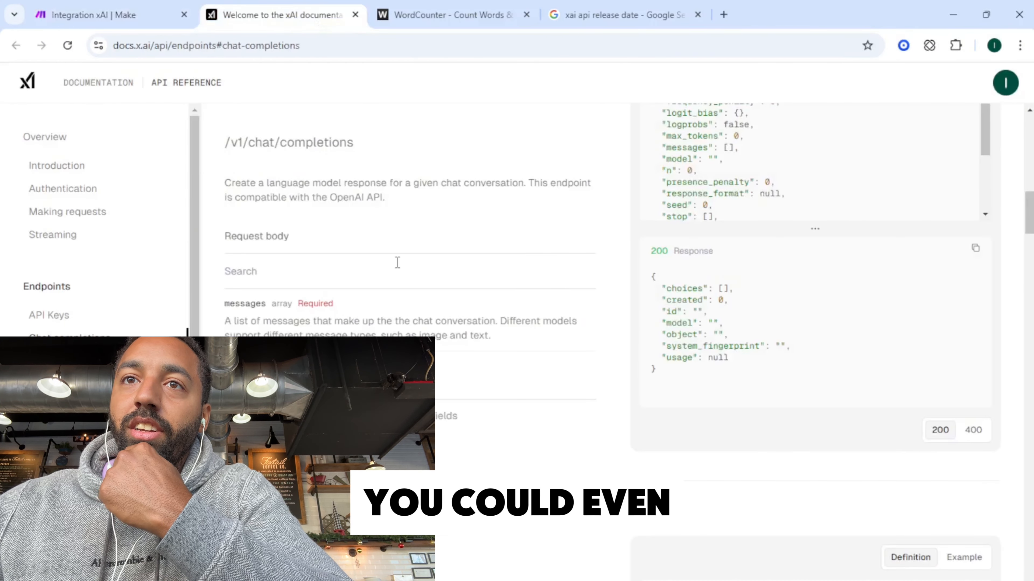
scroll(397, 261, "up", 10)
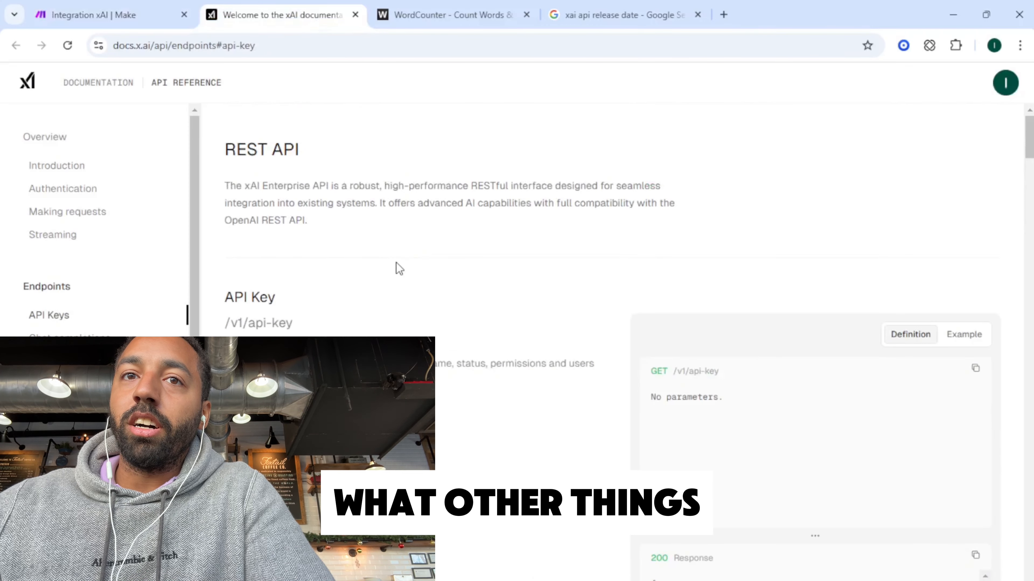
scroll(397, 262, "down", 1)
scroll(396, 263, "down", 5)
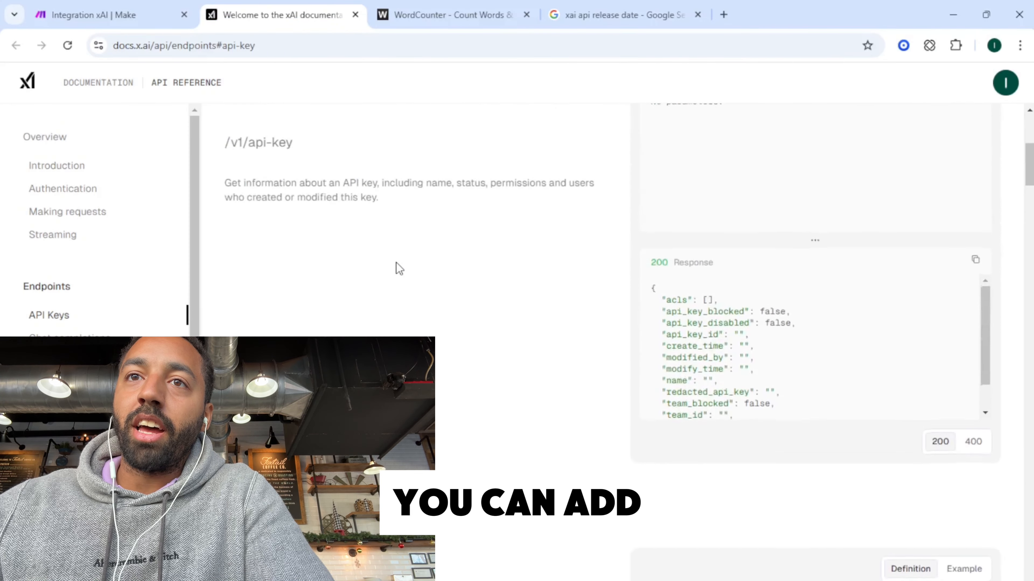
scroll(396, 263, "down", 10)
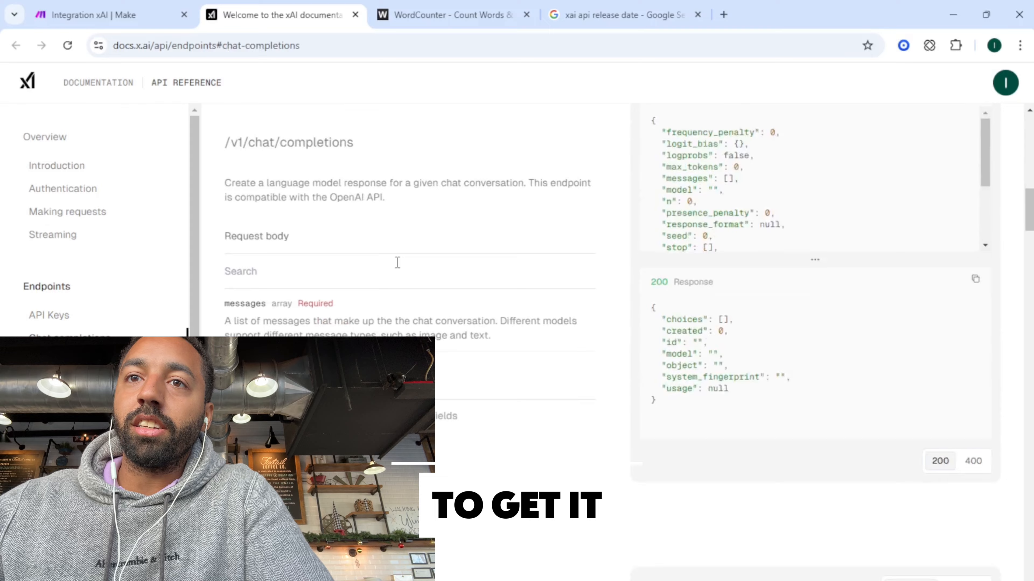
scroll(397, 269, "down", 5)
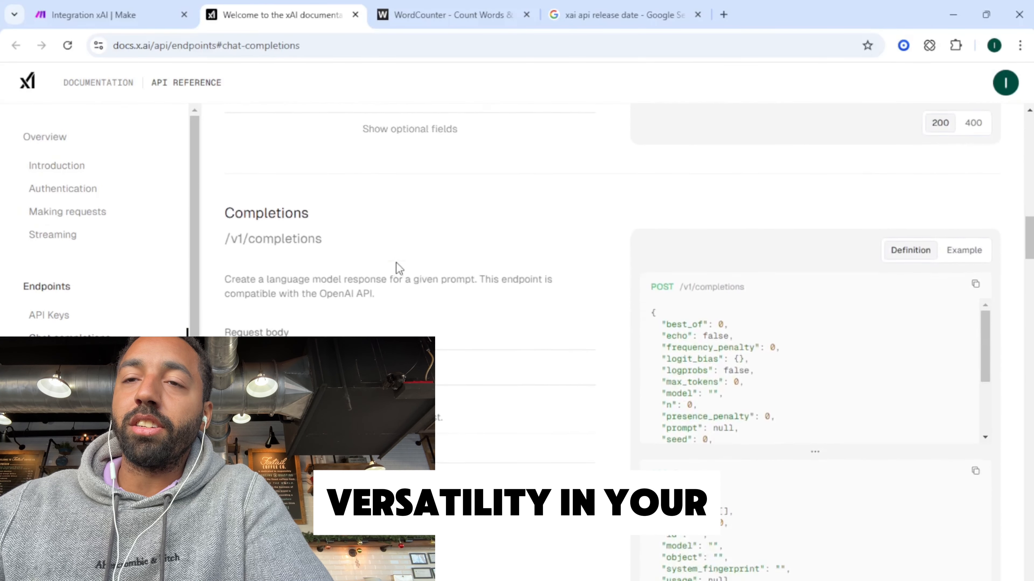
scroll(397, 263, "down", 3)
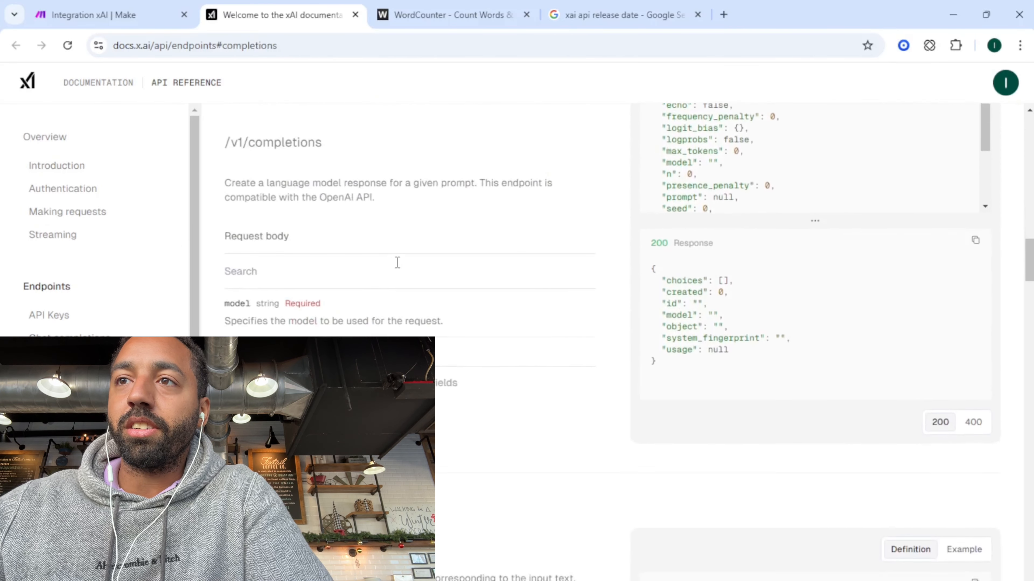
scroll(398, 263, "down", 4)
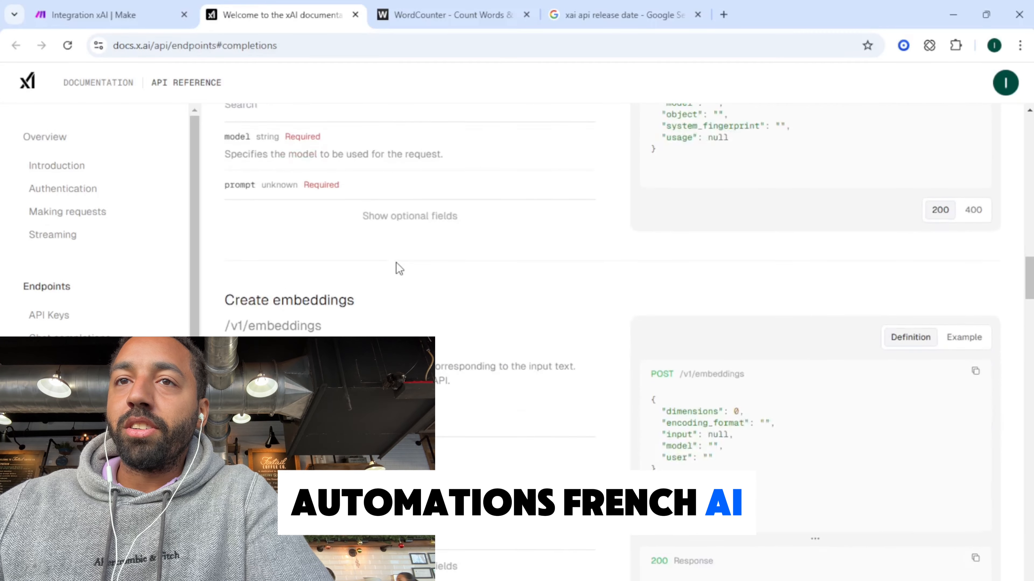
scroll(396, 263, "down", 5)
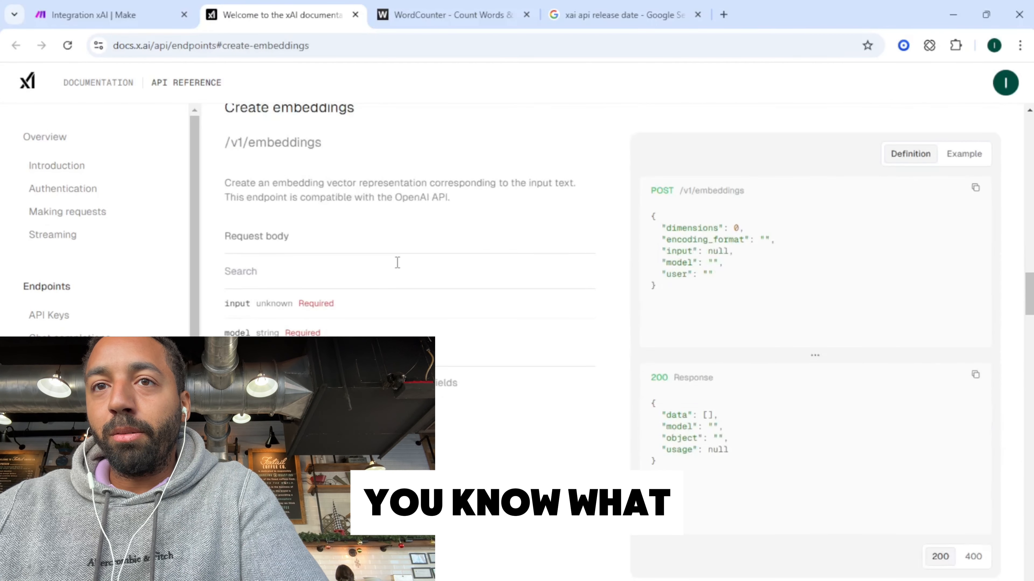
scroll(409, 215, "down", 10)
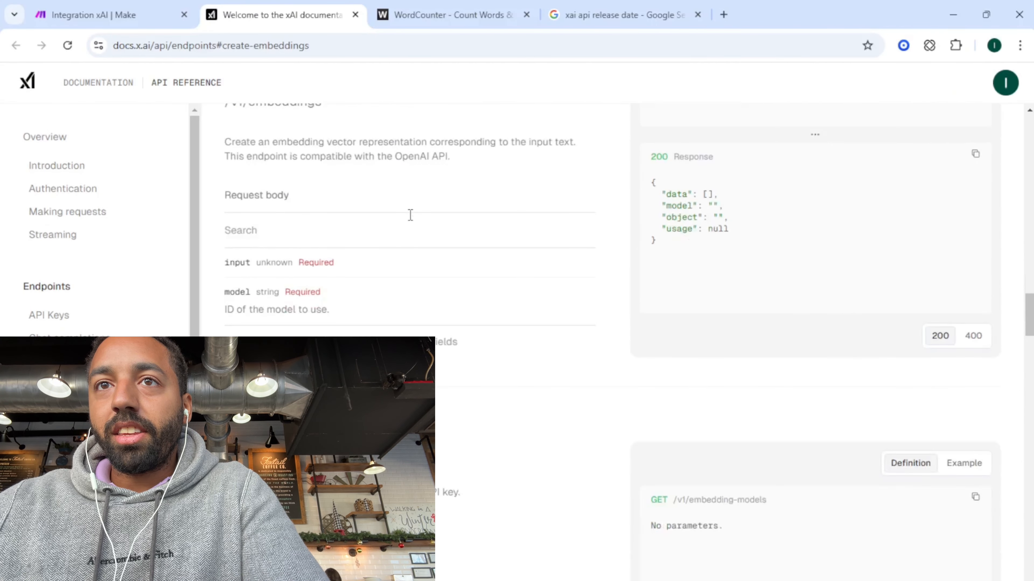
- Examine the remaining xAI API reference from embeddings to language models, and go back to the chat completions endpoint
scroll(409, 216, "down", 8)
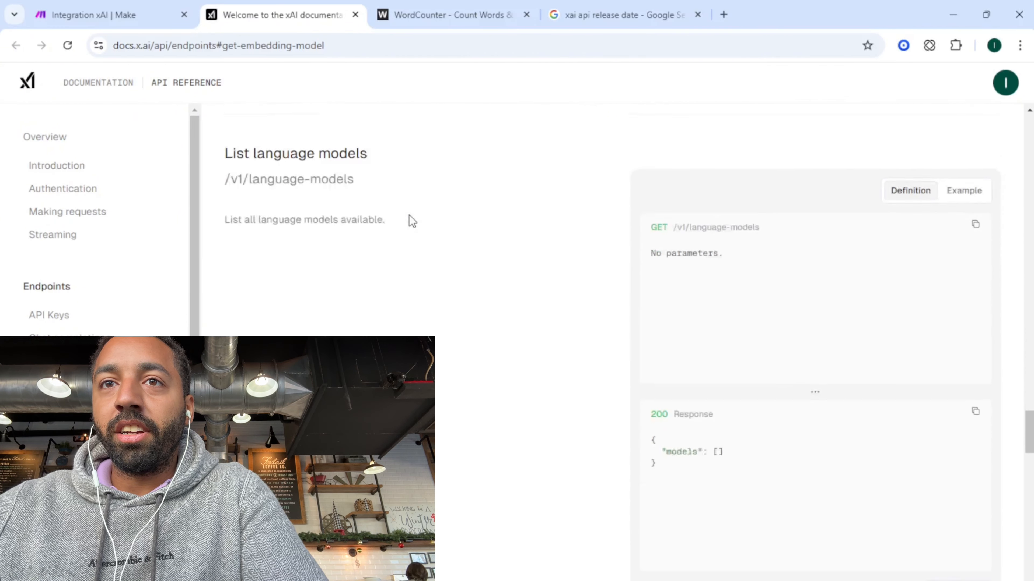
scroll(409, 216, "up", 10)
scroll(409, 215, "up", 10)
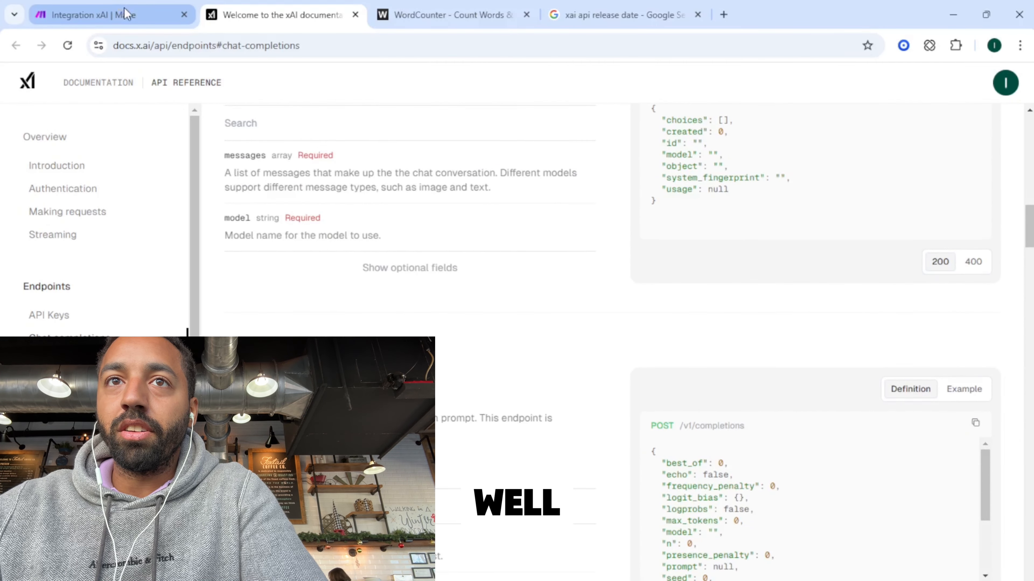
scroll(319, 151, "up", 2)
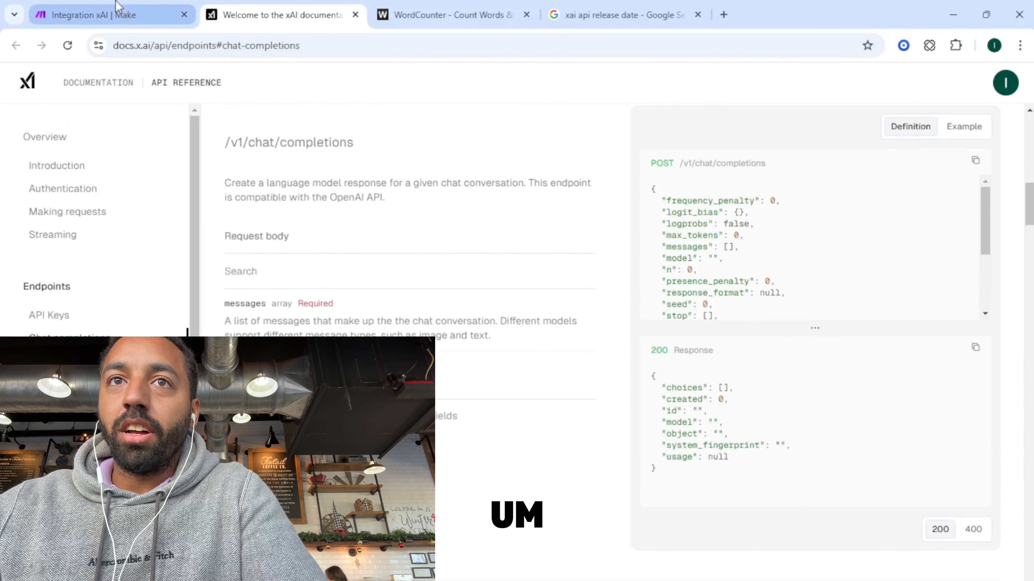
- Return to the Make scenario, save the xAI module's chat completion settings and run the scenario once
left_click(128, 6)
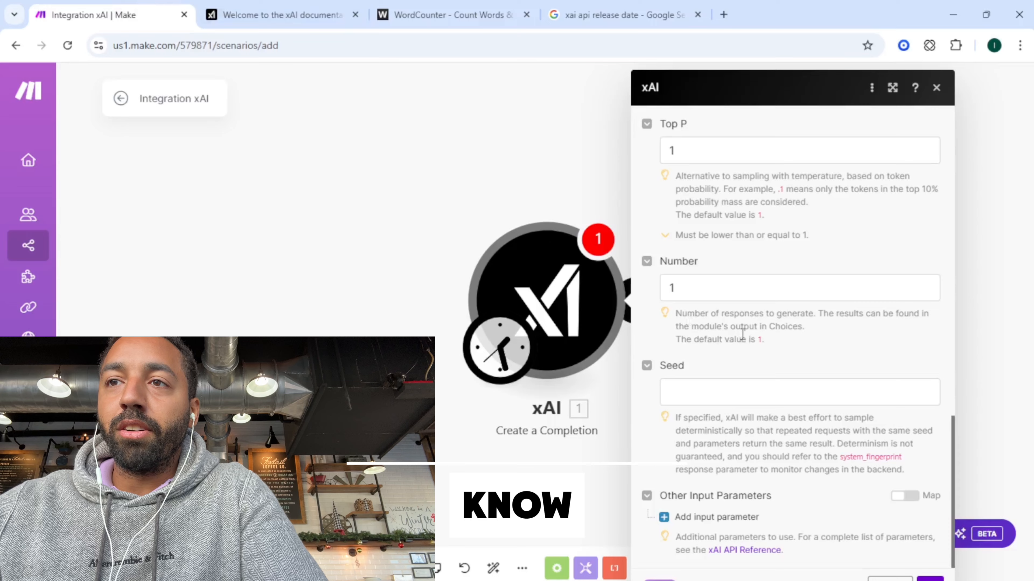
scroll(798, 459, "up", 2)
scroll(800, 460, "up", 10)
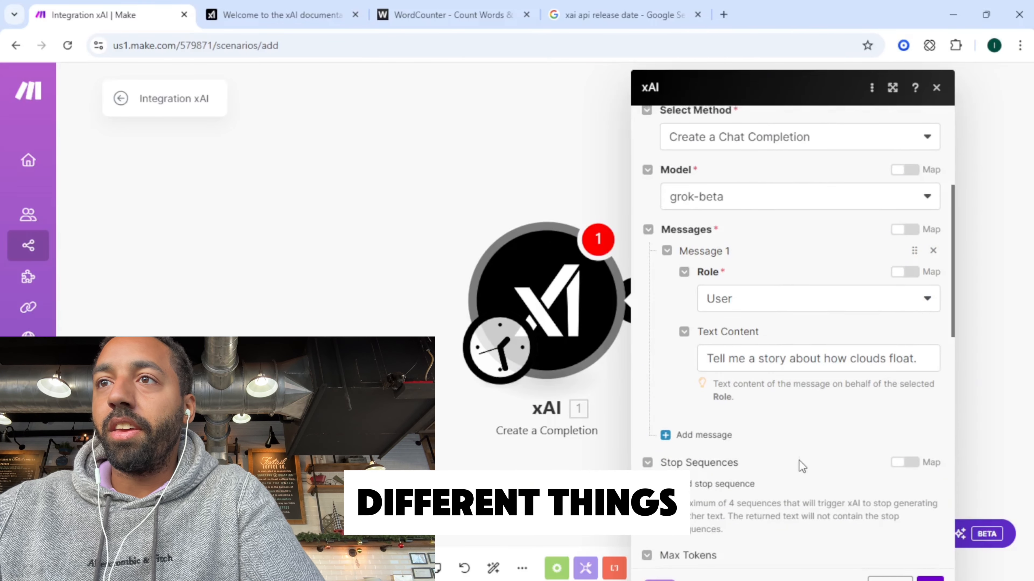
scroll(800, 461, "up", 1)
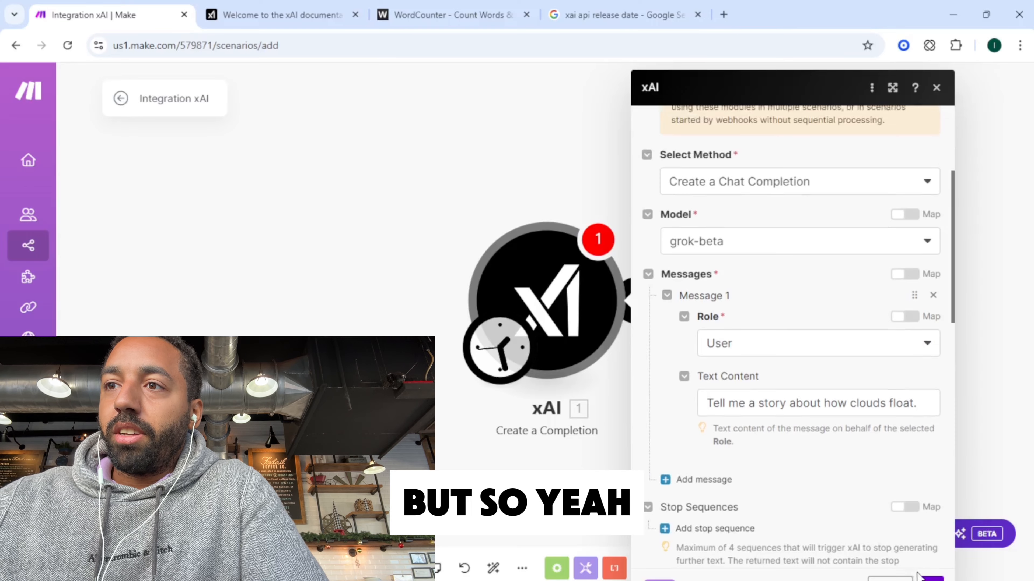
left_click(930, 579)
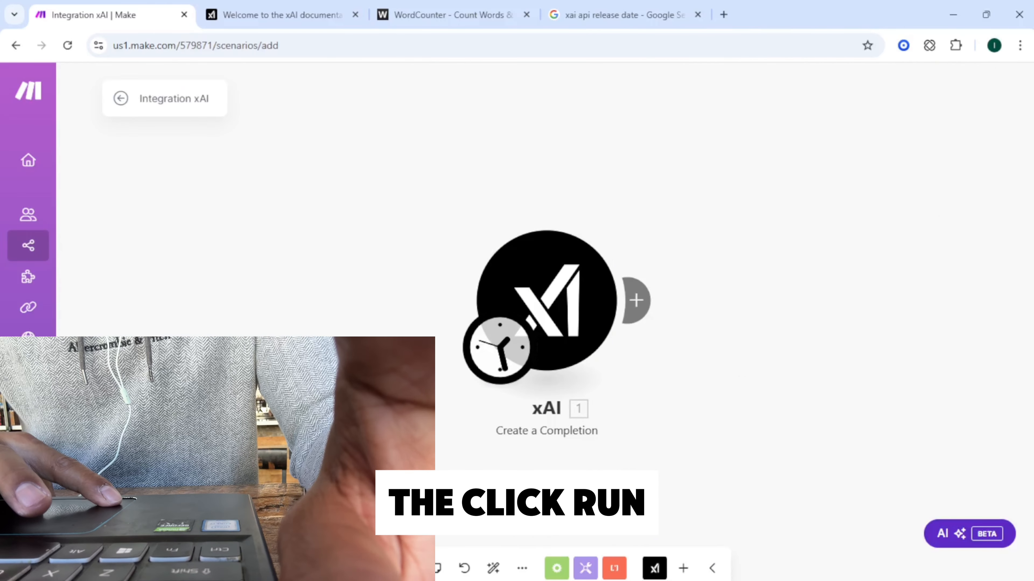
left_click(140, 568)
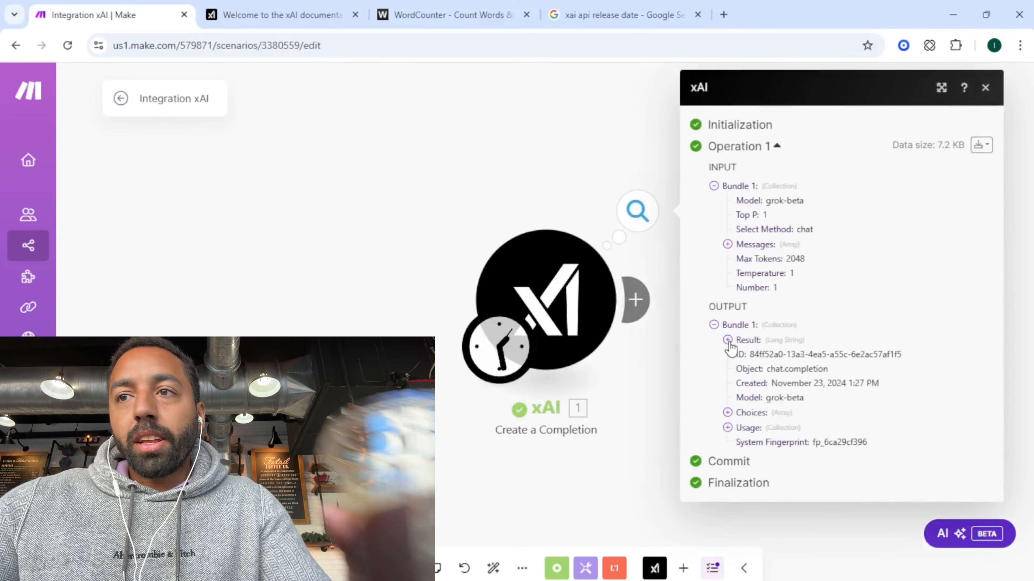
- Expand the Result in the xAI module's output bundle and copy the whole generated story
left_click(727, 339)
scroll(783, 376, "down", 1)
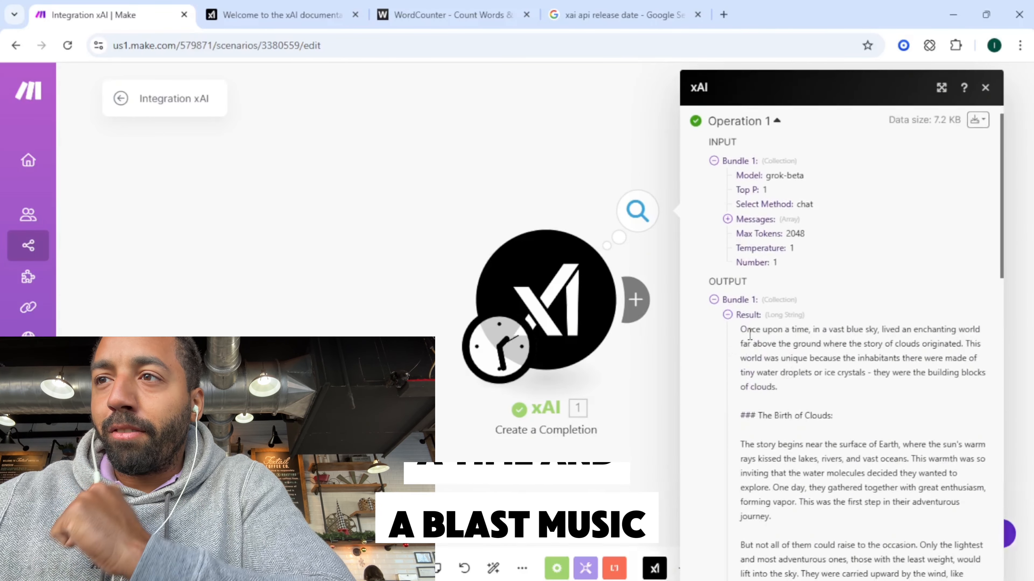
left_click_drag(739, 331, 844, 448)
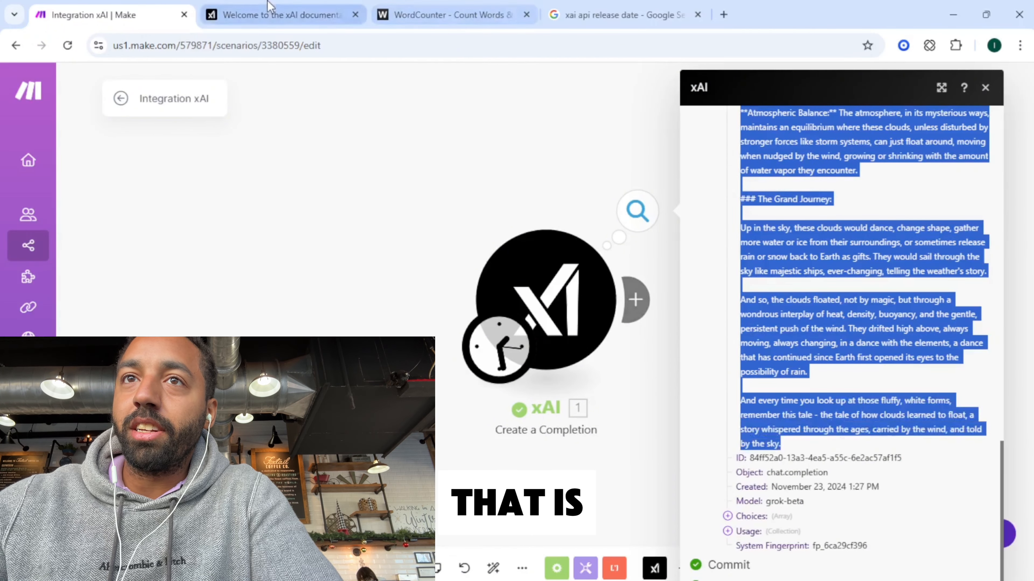
- Switch to WordCounter, replace its text with the copied story, and return to Make to close the module's output
left_click(271, 12)
left_click(426, 12)
key("ctrl+a")
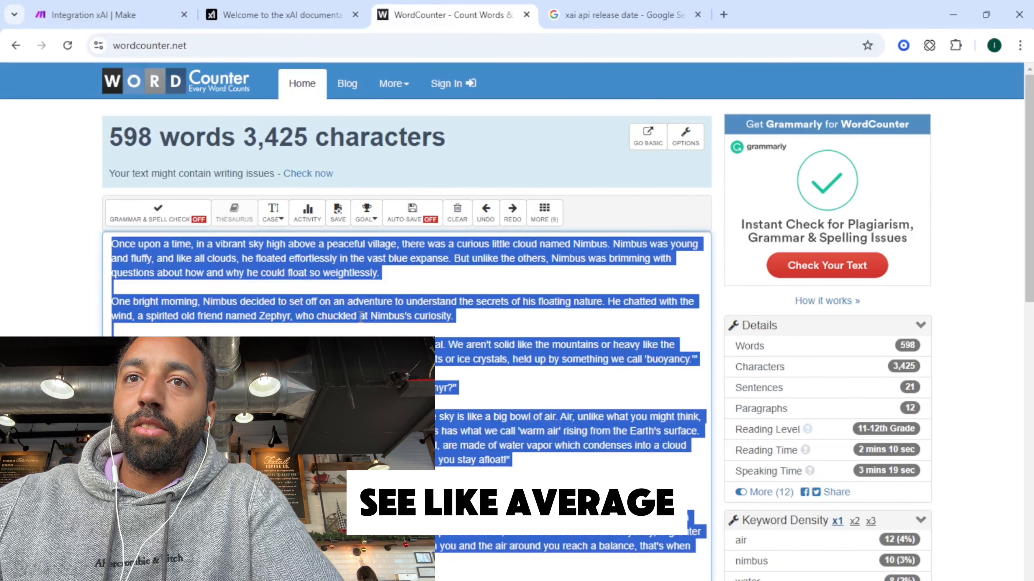
key("ctrl+v")
scroll(361, 317, "up", 8)
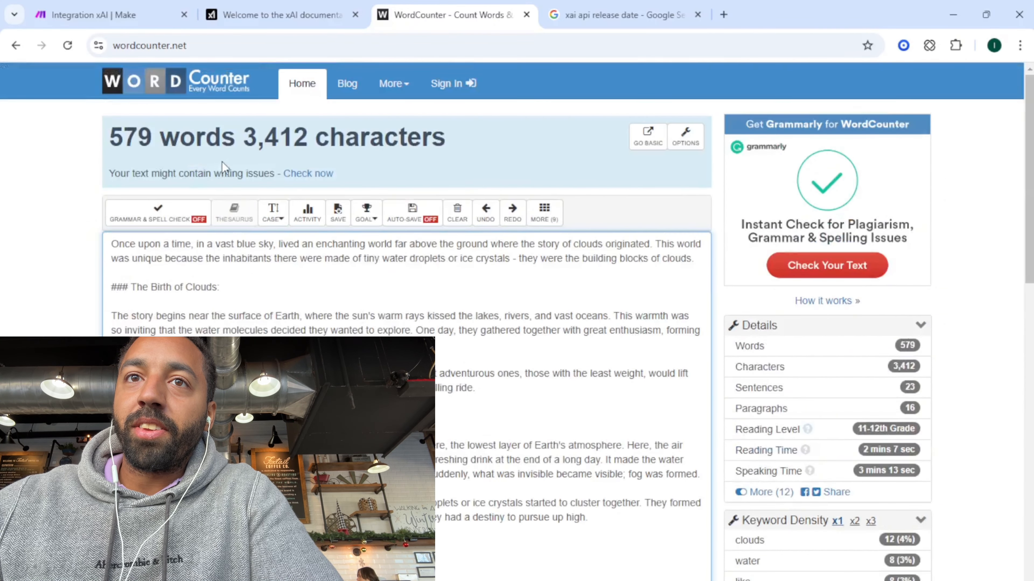
left_click(288, 313)
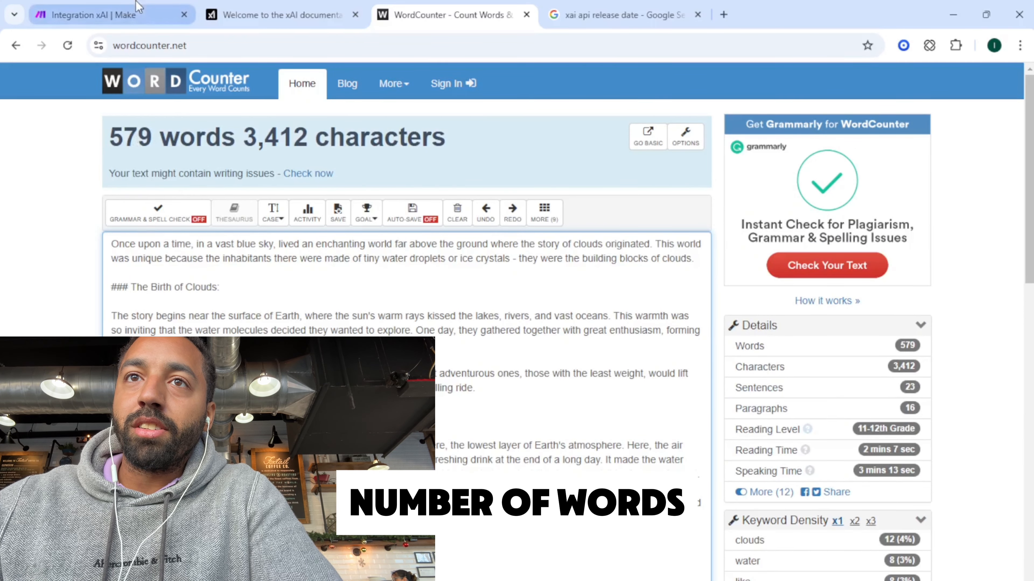
left_click(138, 15)
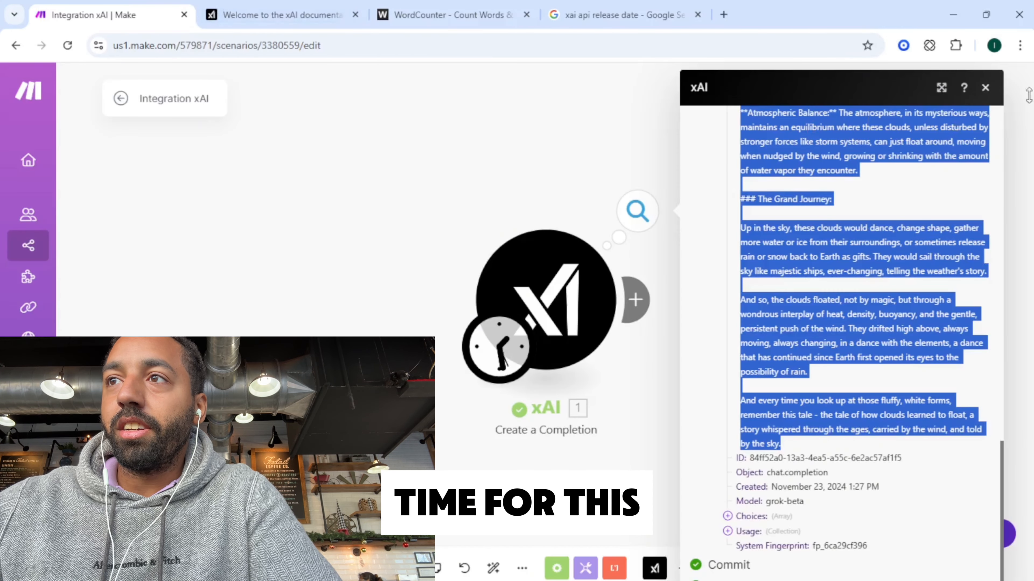
left_click(986, 87)
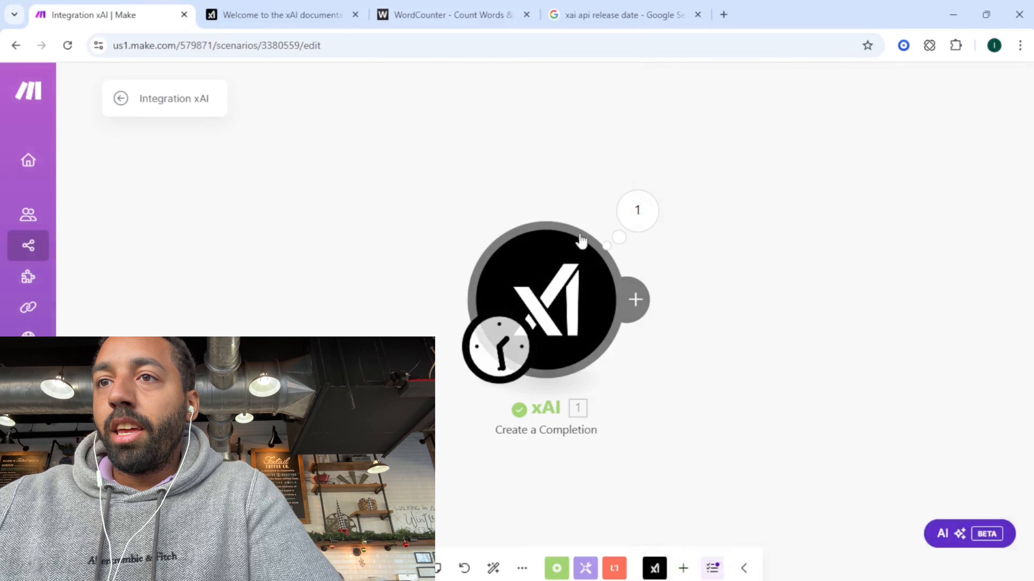
- Switch to the xAI documentation site and go to the console from the account's options
left_click(301, 13)
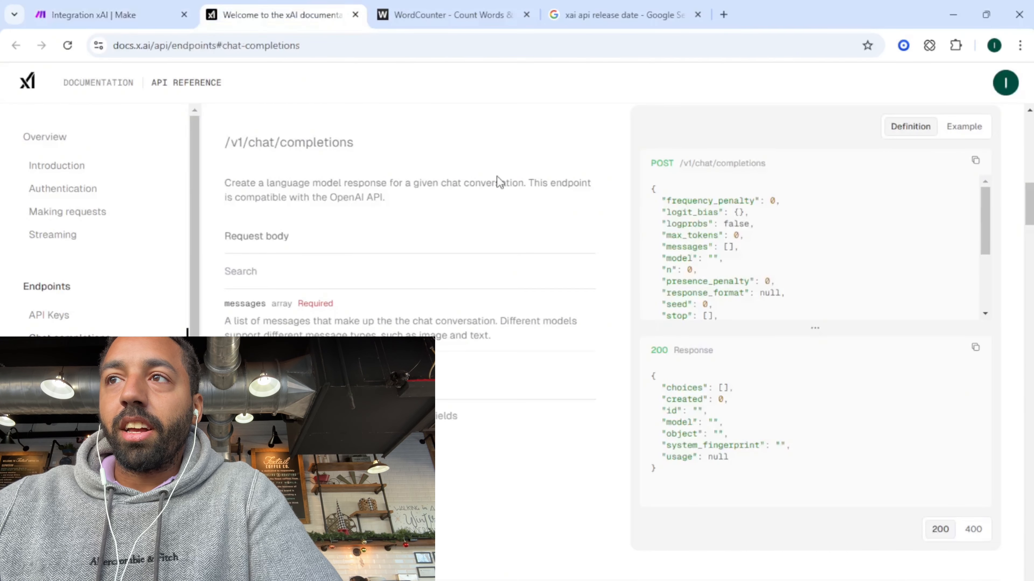
scroll(500, 182, "up", 10)
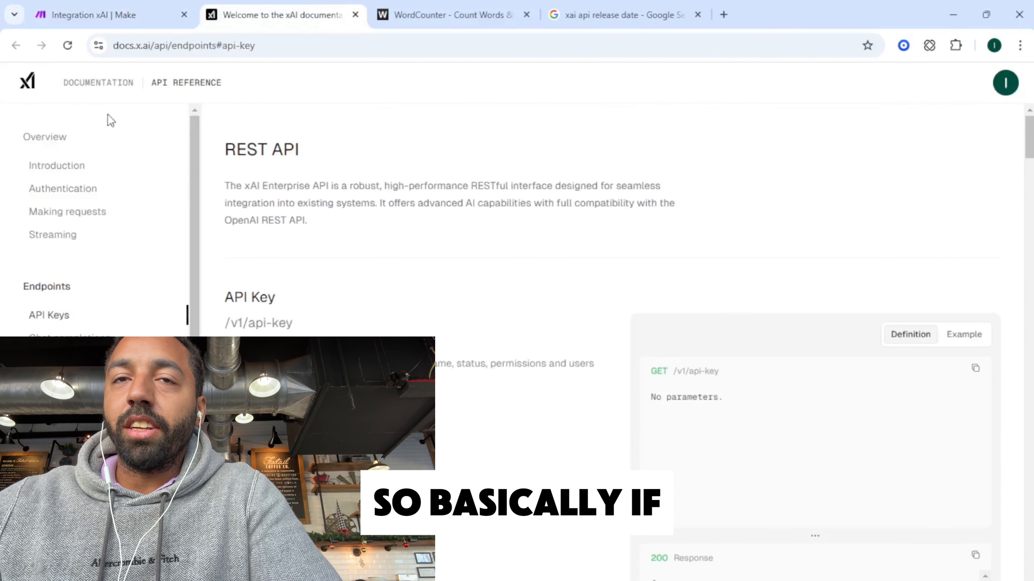
left_click(99, 84)
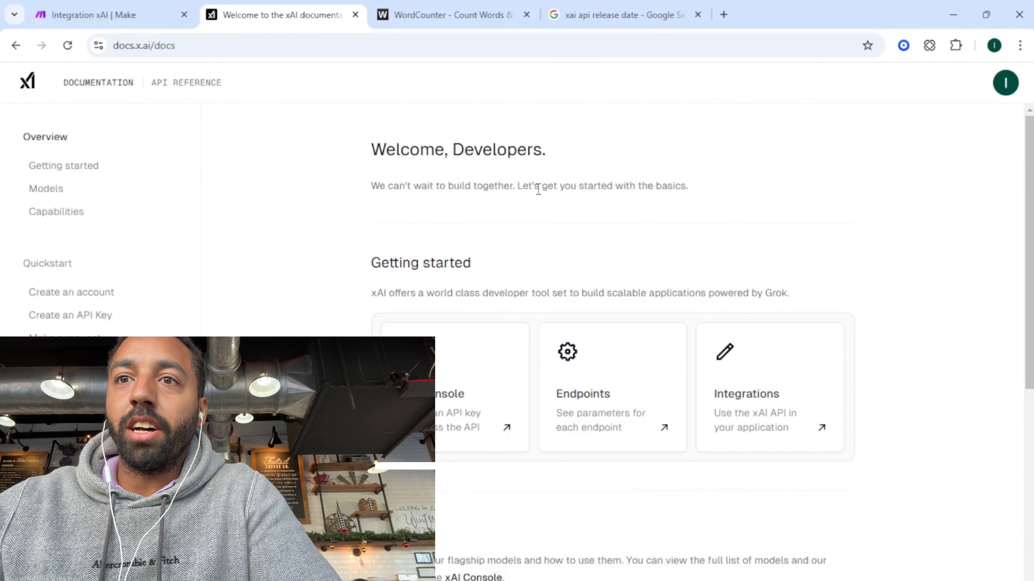
left_click(1005, 82)
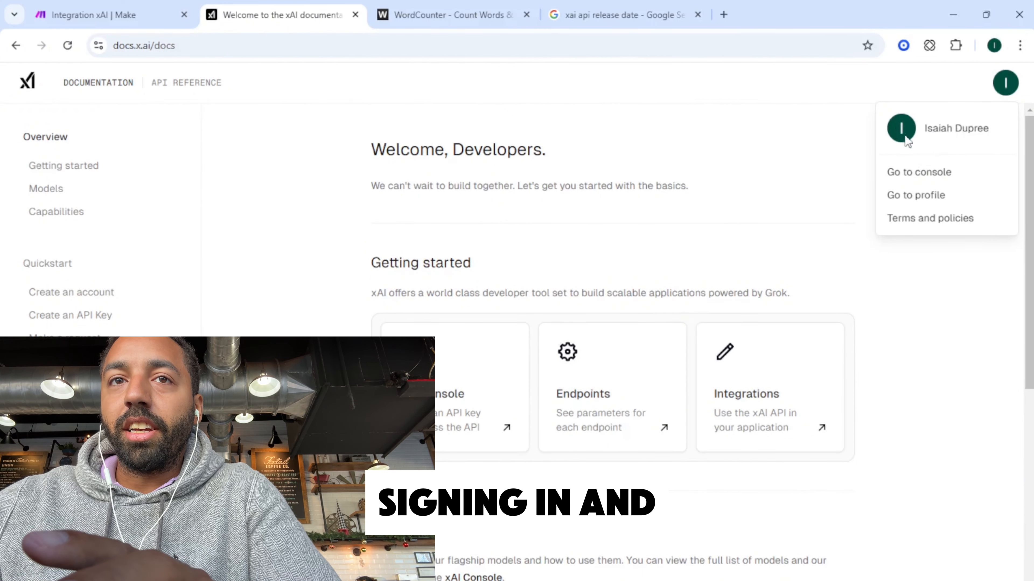
left_click(929, 175)
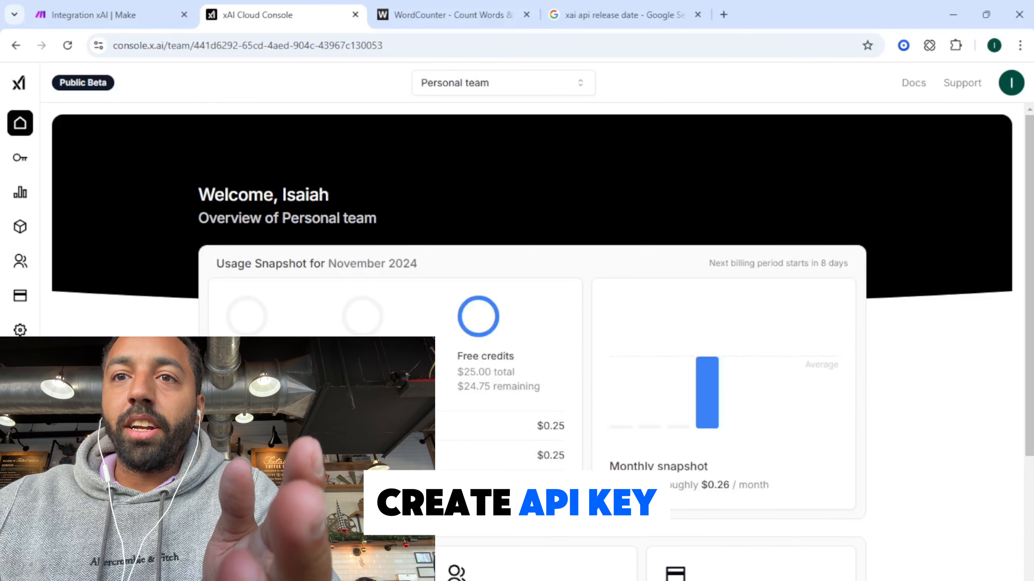
- Review the xAI console's usage snapshot, including free credits, total usage, next invoice and monthly spend
scroll(411, 243, "down", 5)
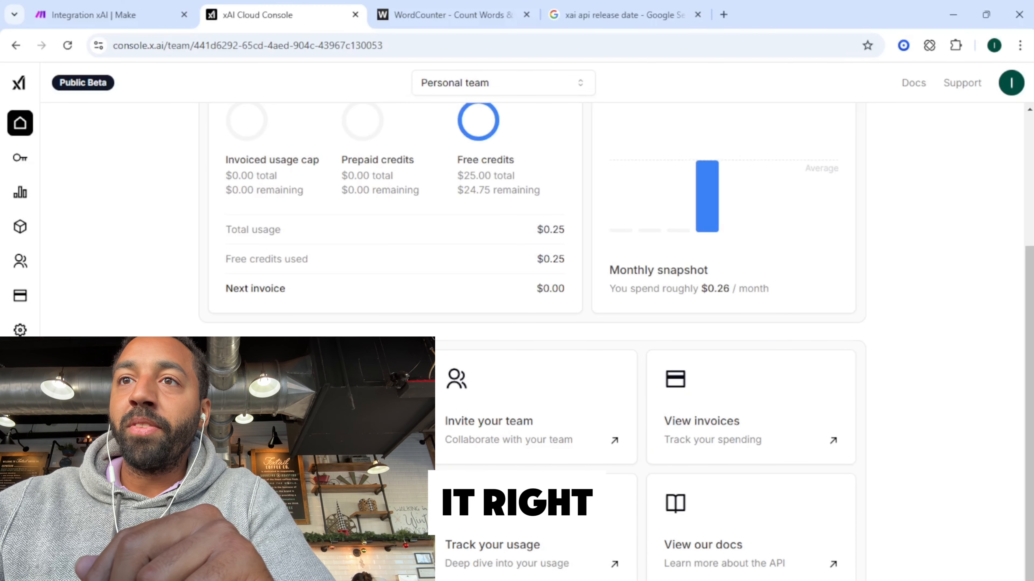
scroll(612, 332, "down", 1)
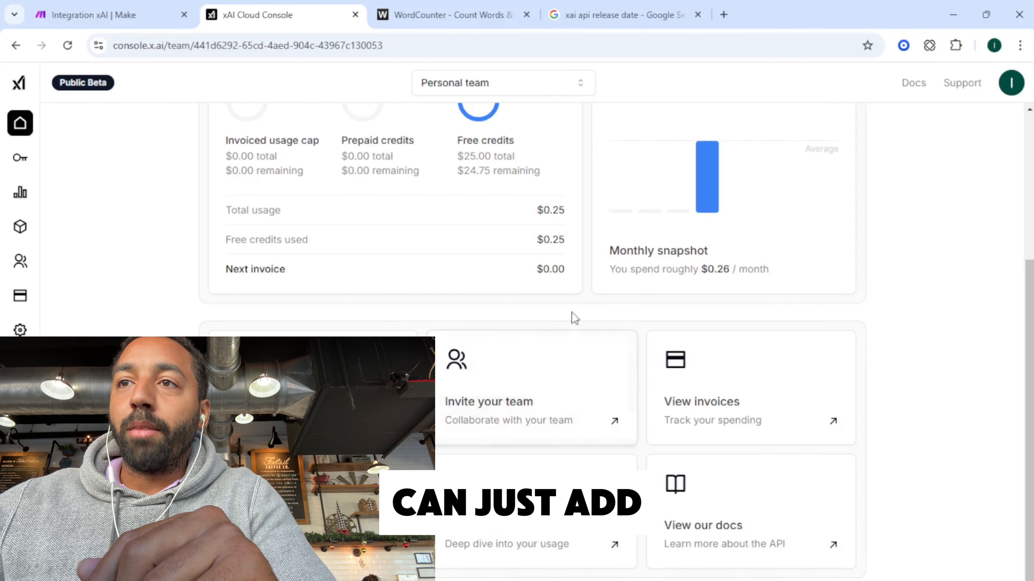
scroll(574, 285, "up", 4)
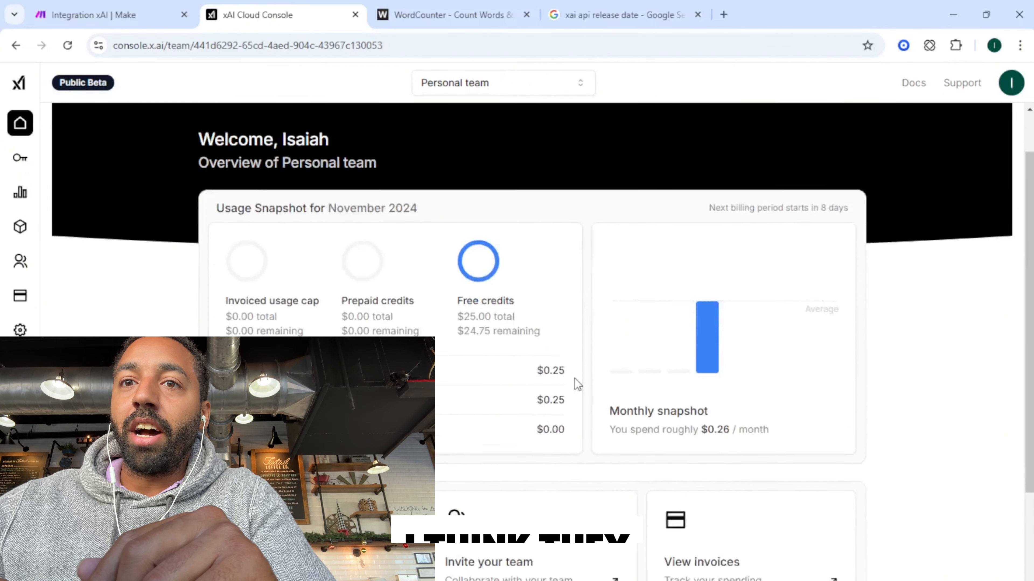
scroll(578, 385, "down", 2)
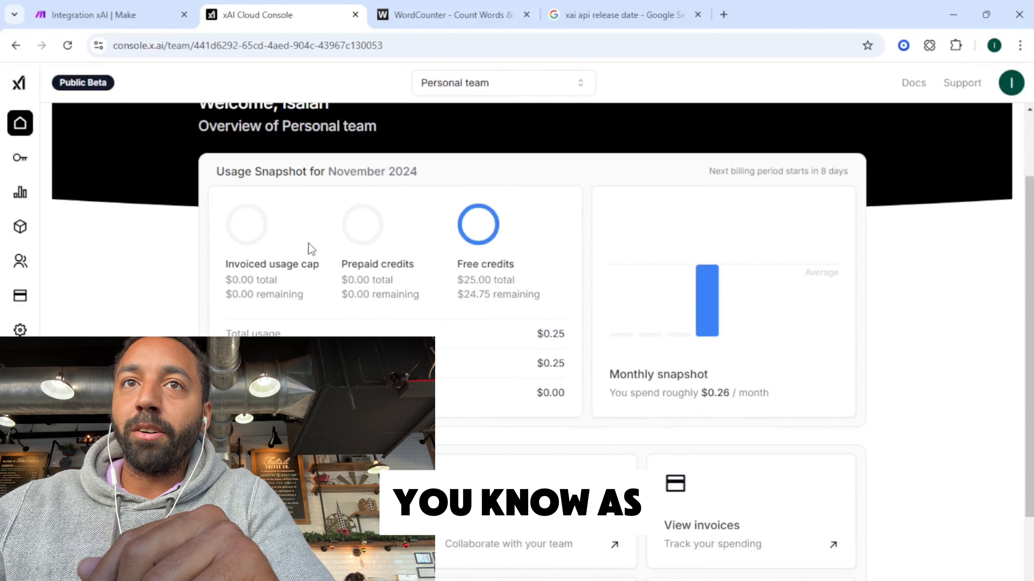
- Switch to the Google results for "xai api release date" and check the AI overview and the xAI API announcement entries
left_click(126, 8)
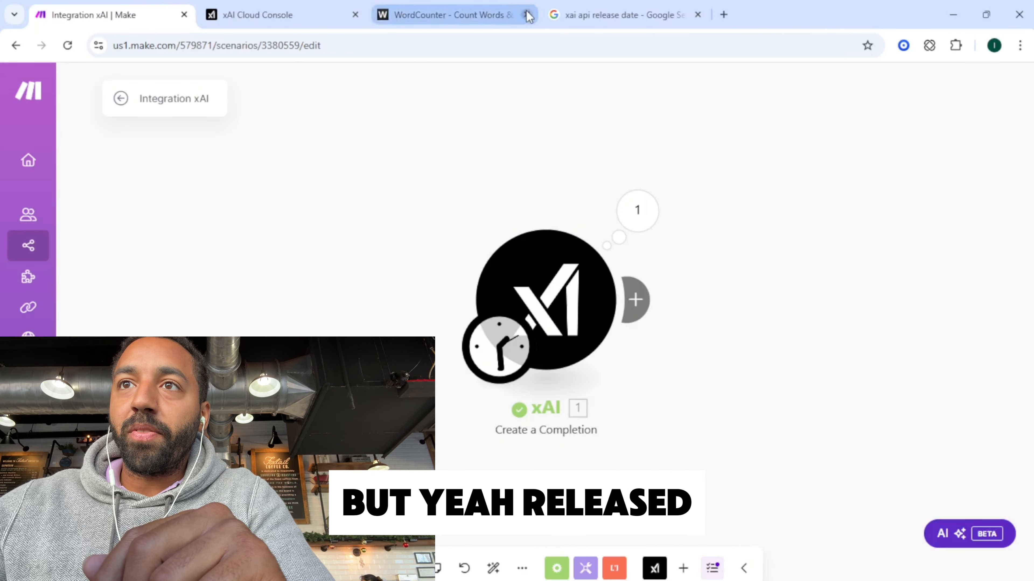
left_click(593, 6)
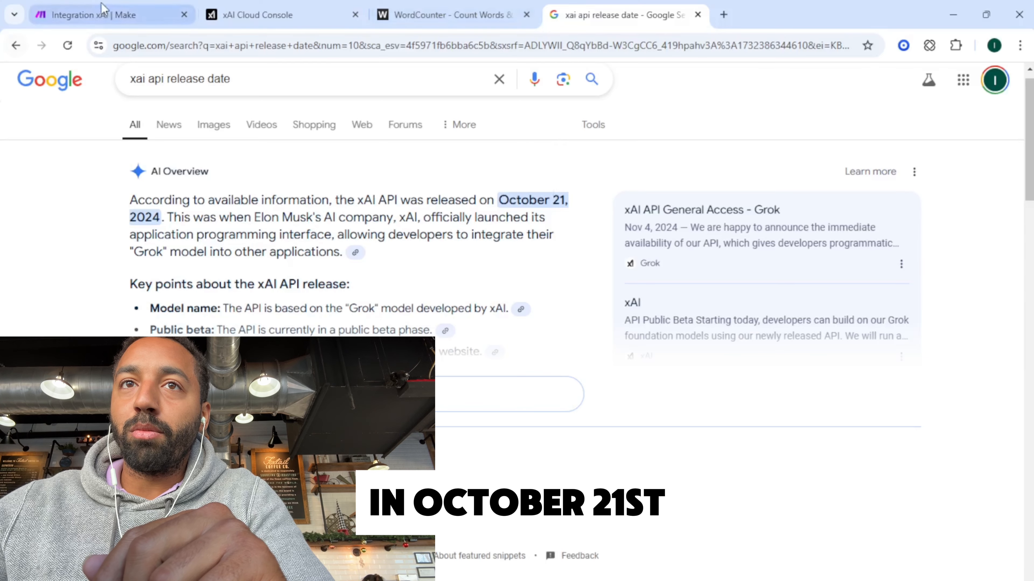
triple_click(308, 84)
scroll(216, 303, "down", 15)
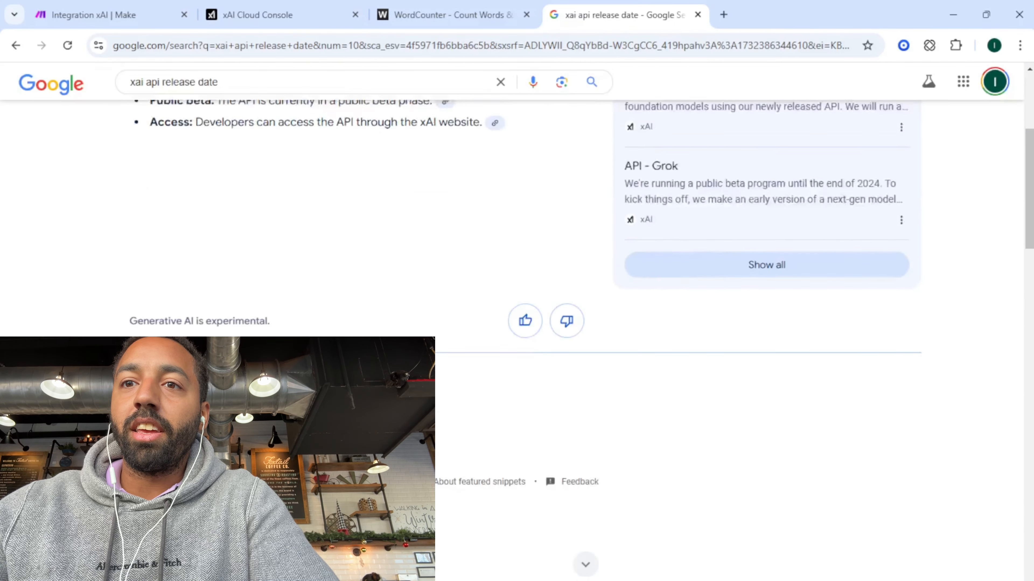
scroll(244, 224, "down", 2)
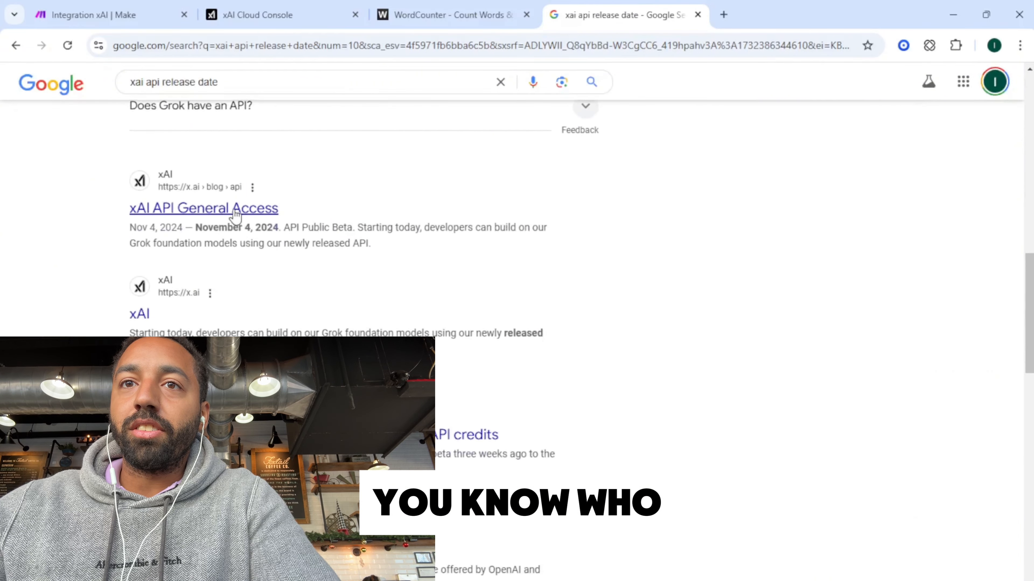
scroll(377, 254, "down", 1)
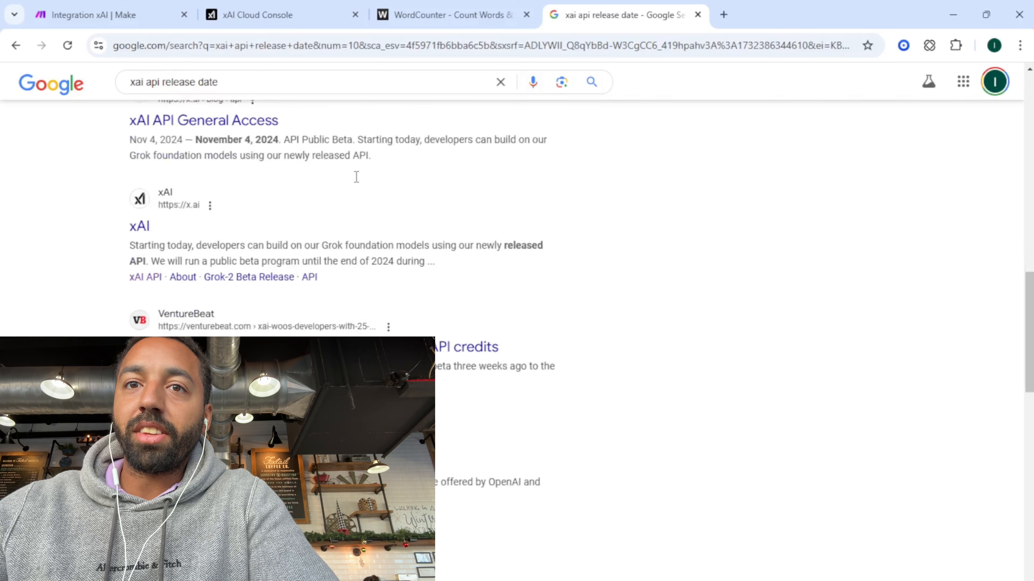
- Return to Make, reopen the xAI module's settings and follow the xAI API Reference link under Other Input Parameters
left_click(123, 8)
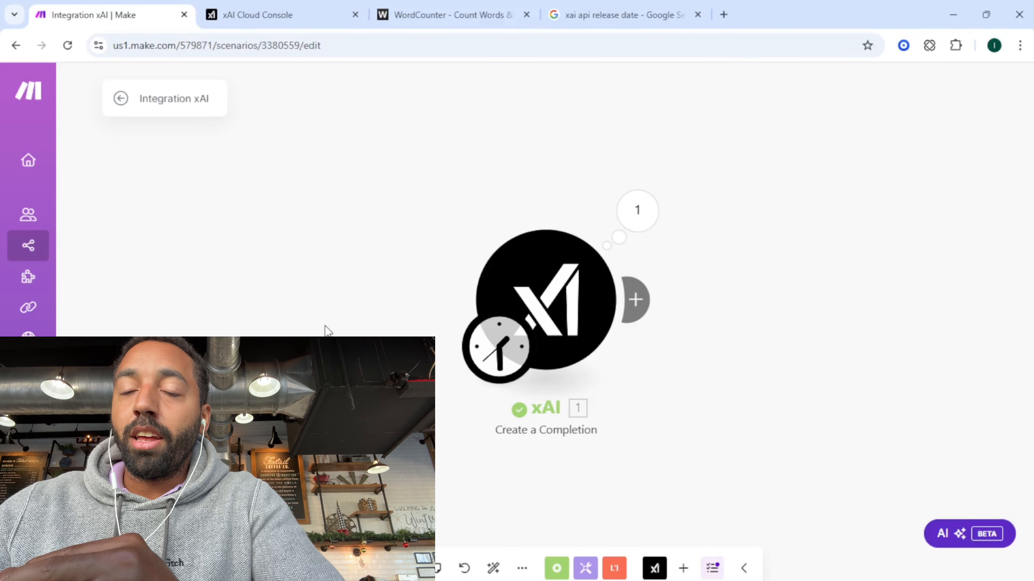
left_click(268, 15)
left_click(94, 15)
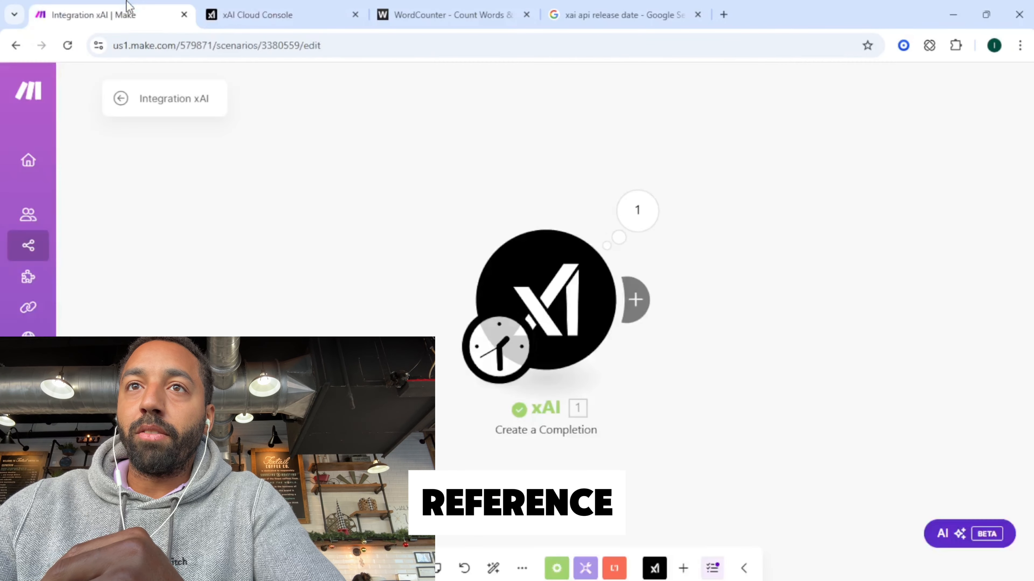
left_click(580, 308)
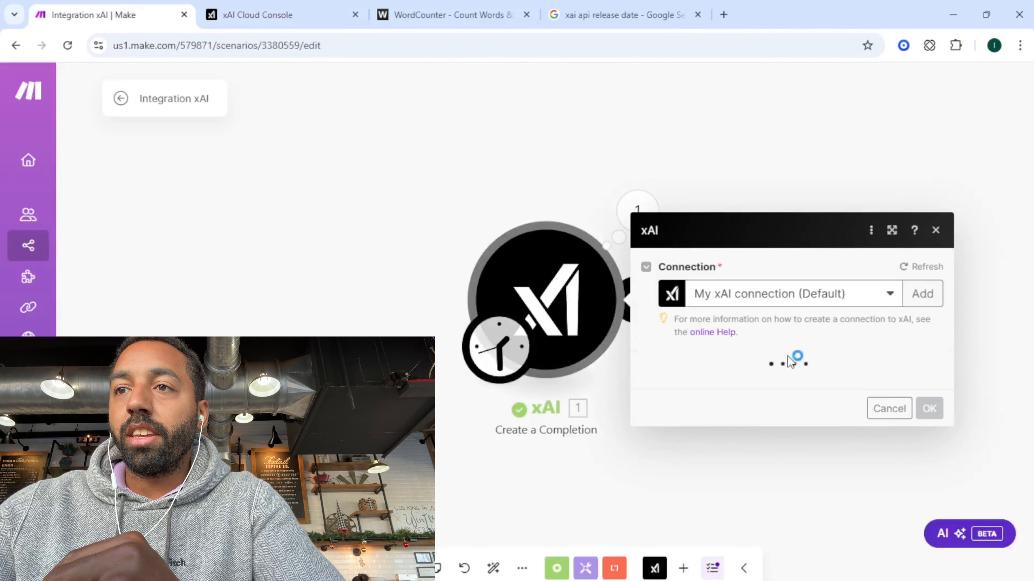
scroll(789, 356, "down", 15)
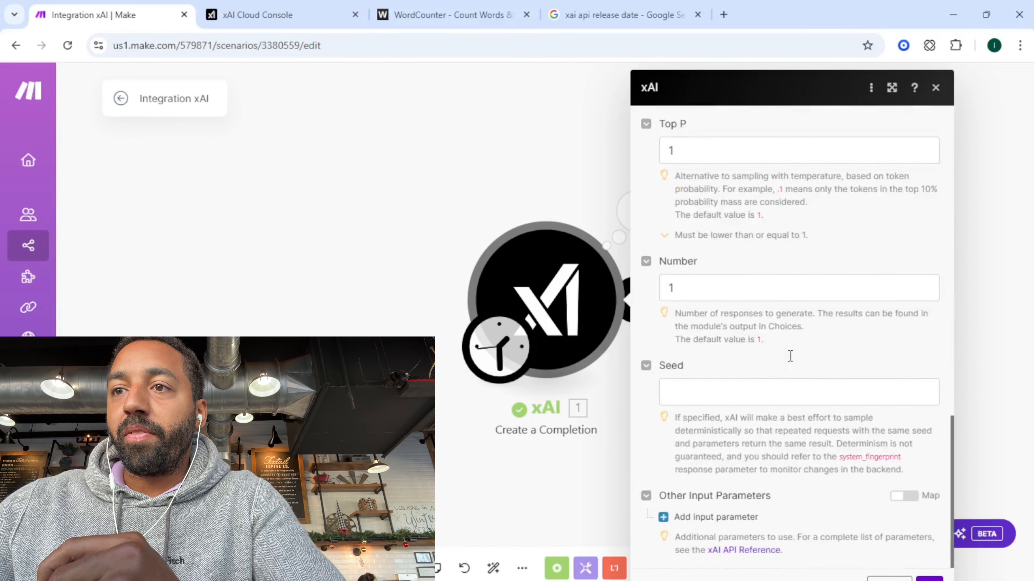
left_click(743, 551)
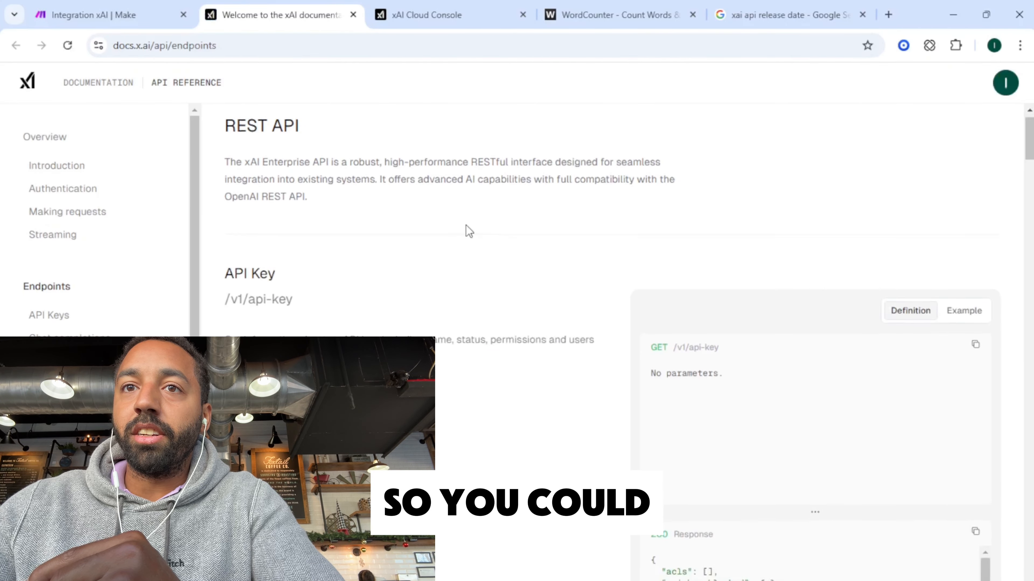
- Examine the API reference's API key, chat completions, completions and embeddings endpoints, and return to the xAI module settings in Make
scroll(469, 231, "down", 4)
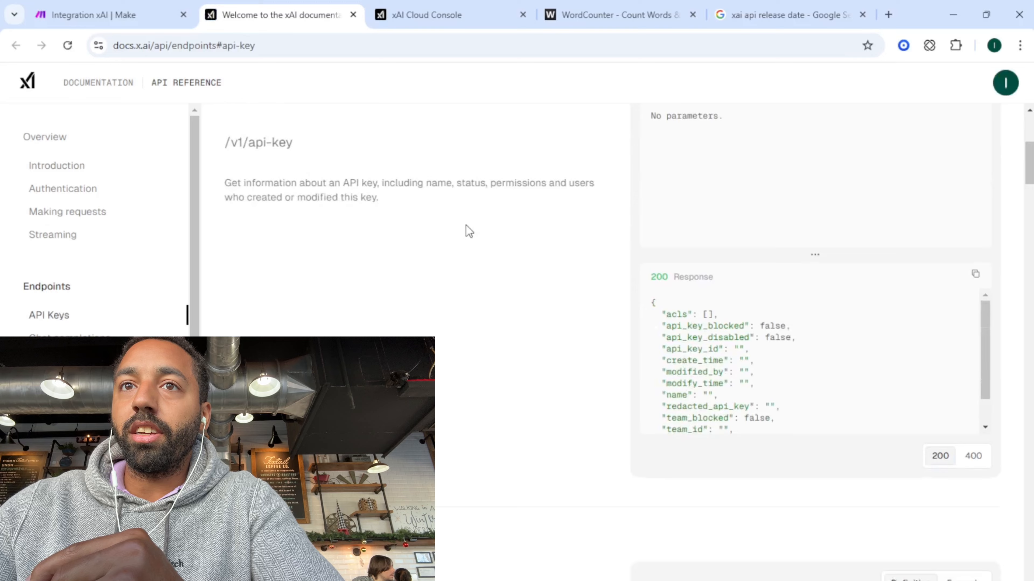
scroll(469, 230, "down", 10)
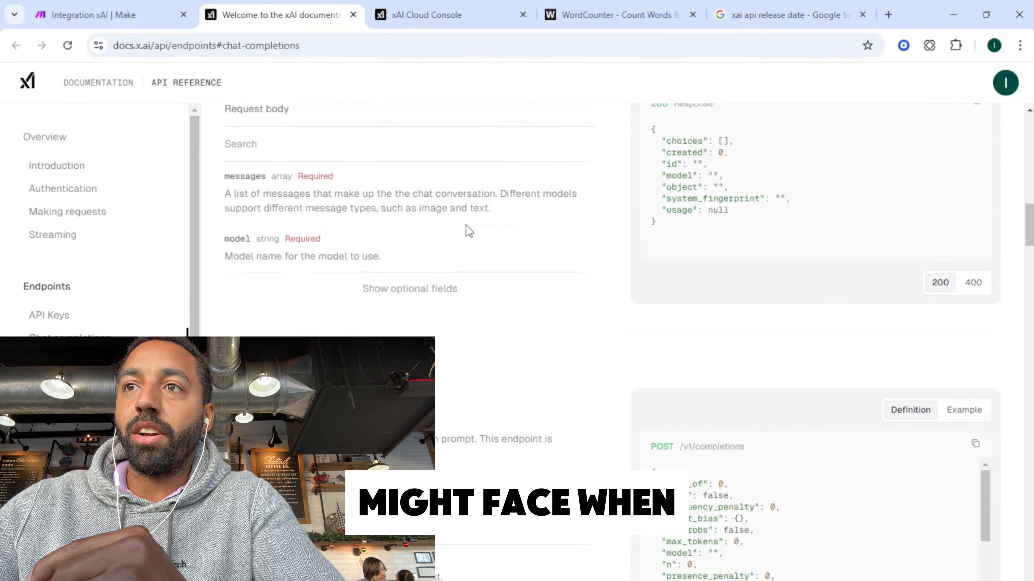
scroll(468, 231, "down", 10)
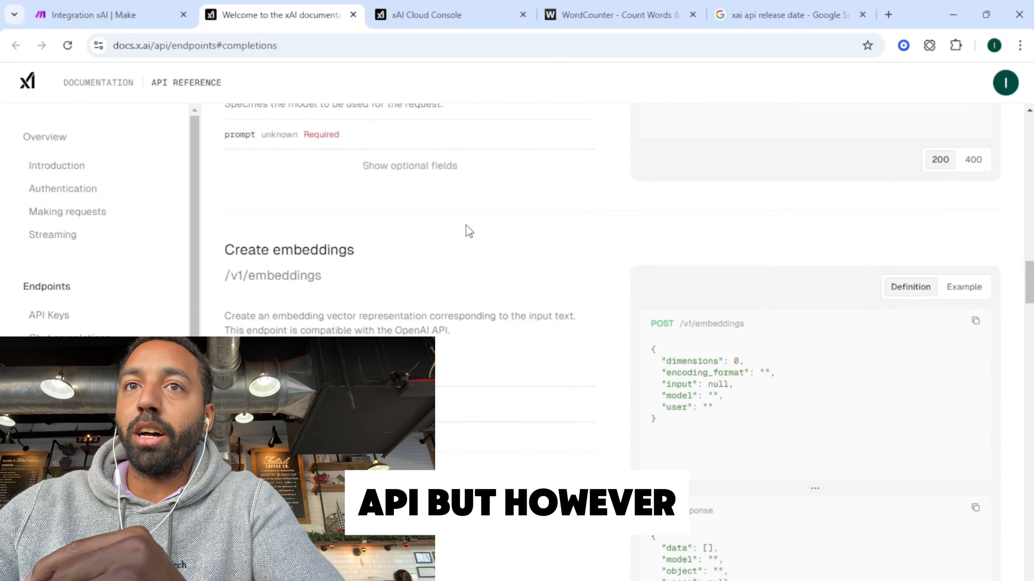
scroll(469, 231, "down", 2)
scroll(468, 231, "up", 10)
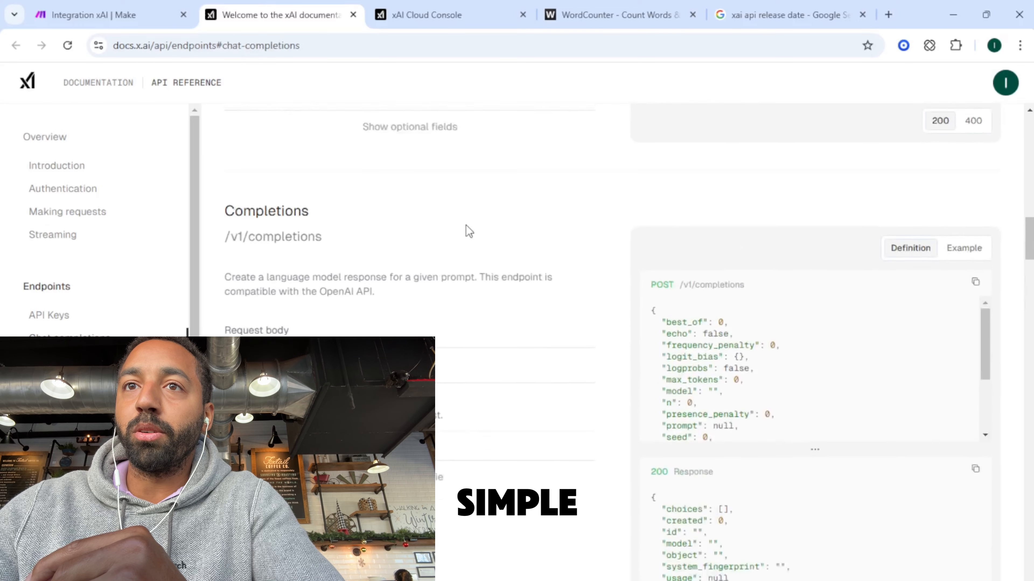
scroll(469, 231, "up", 15)
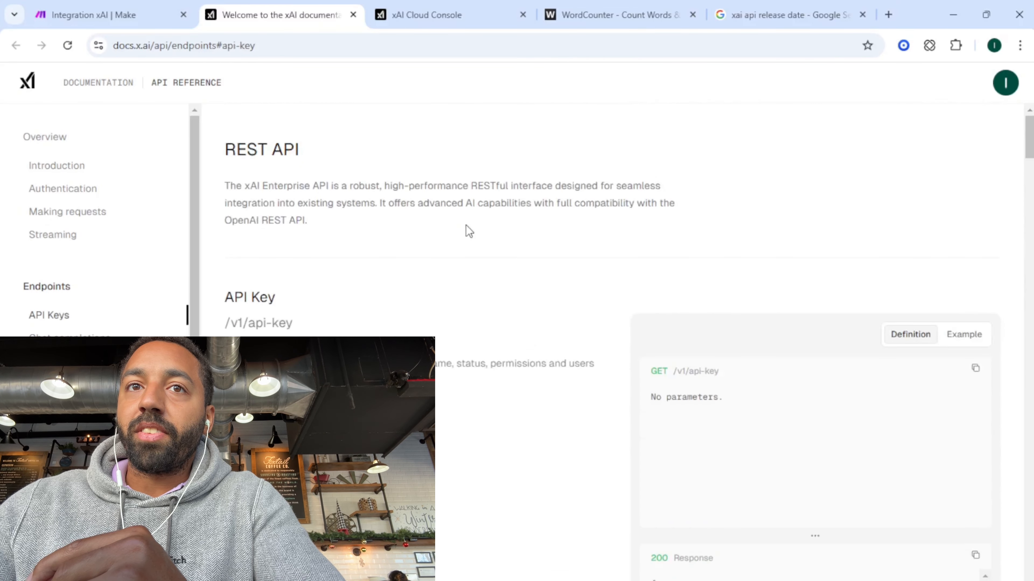
left_click(84, 13)
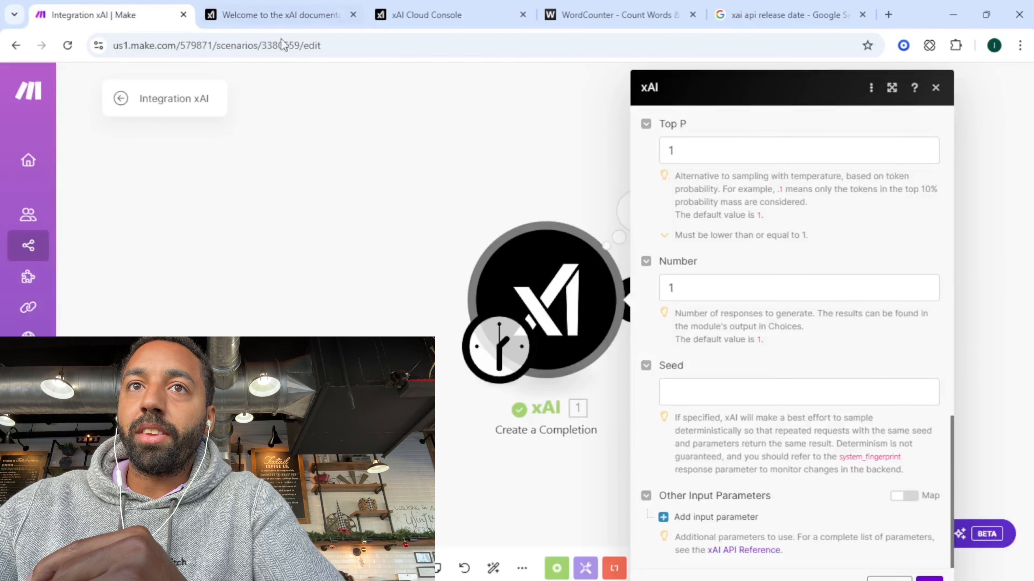